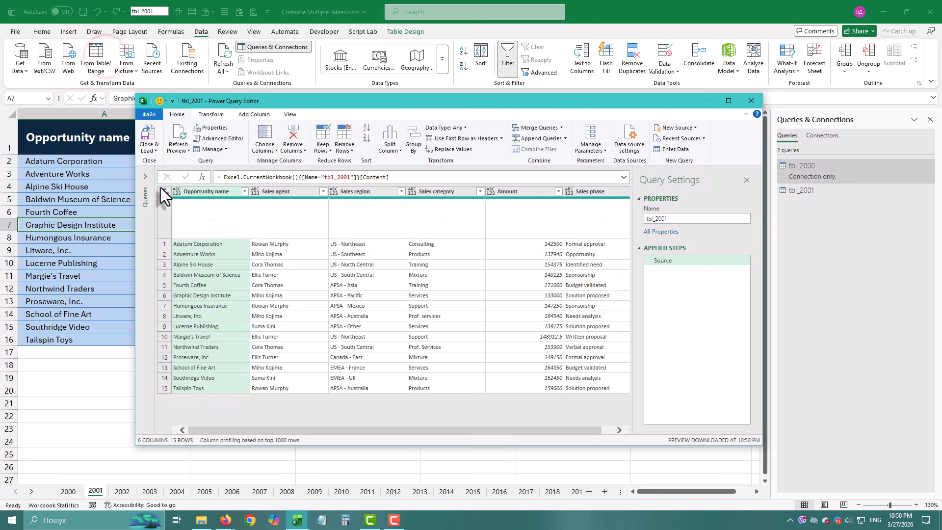
- Close the tbl_2001 query and load it to the workbook as a connection only
{"action": "left_click", "coordinate": [153, 152]}
{"action": "left_click", "coordinate": [157, 169]}
{"action": "left_click", "coordinate": [367, 176]}
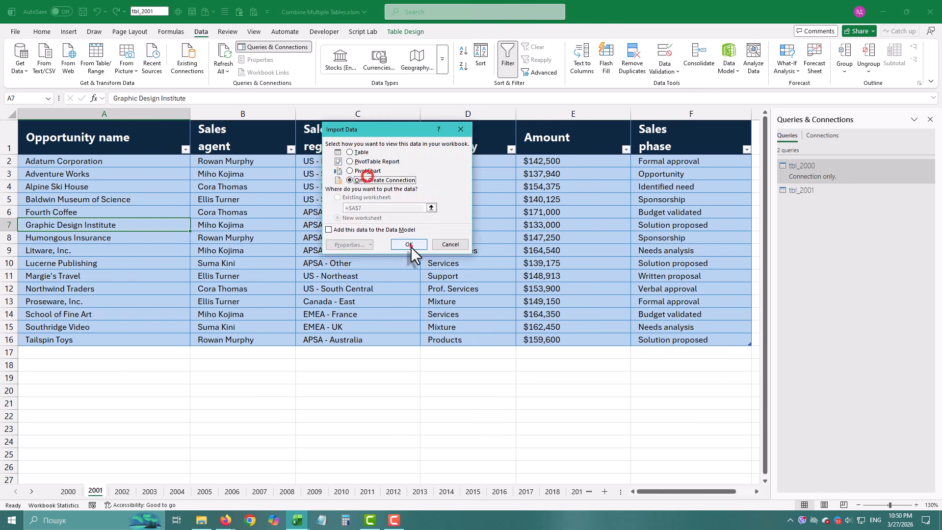
{"action": "left_click", "coordinate": [411, 246]}
- Create a Power Query query from the table on sheet 2002 and load it as a connection only
{"action": "left_click", "coordinate": [122, 491]}
{"action": "left_click", "coordinate": [96, 63]}
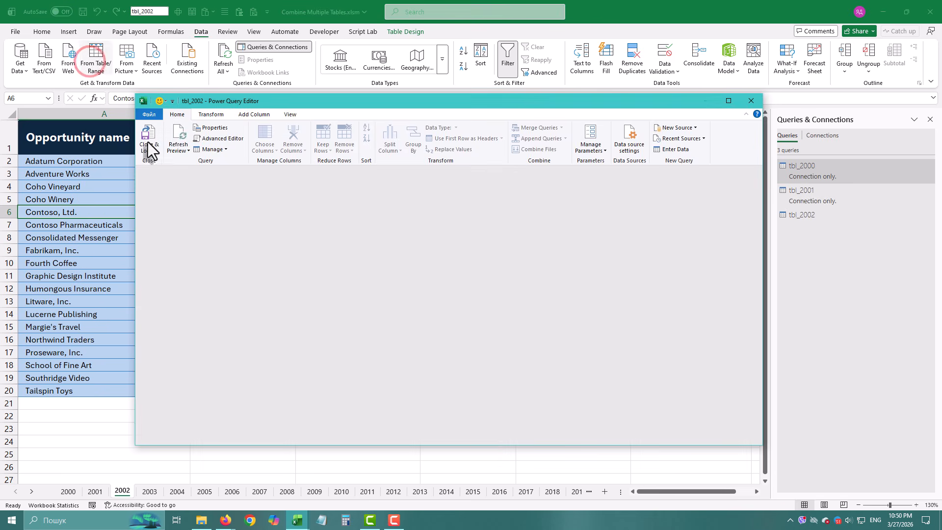
{"action": "left_click", "coordinate": [158, 149]}
{"action": "left_click", "coordinate": [163, 171]}
{"action": "left_click", "coordinate": [385, 180]}
{"action": "left_click", "coordinate": [411, 246]}
- Create a Power Query query from the table on sheet 2003 and load it as a connection only
{"action": "left_click", "coordinate": [149, 491]}
{"action": "left_click", "coordinate": [96, 63]}
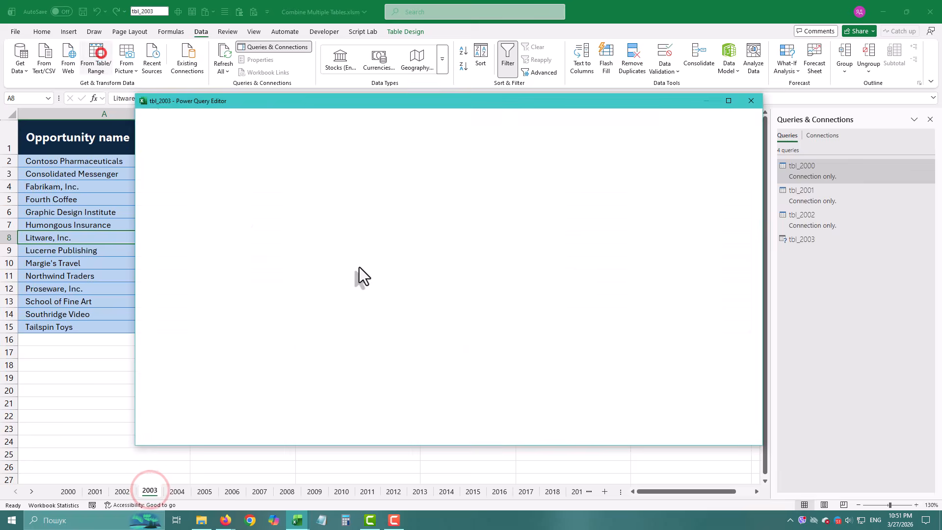
{"action": "left_click", "coordinate": [156, 150]}
{"action": "left_click", "coordinate": [165, 171]}
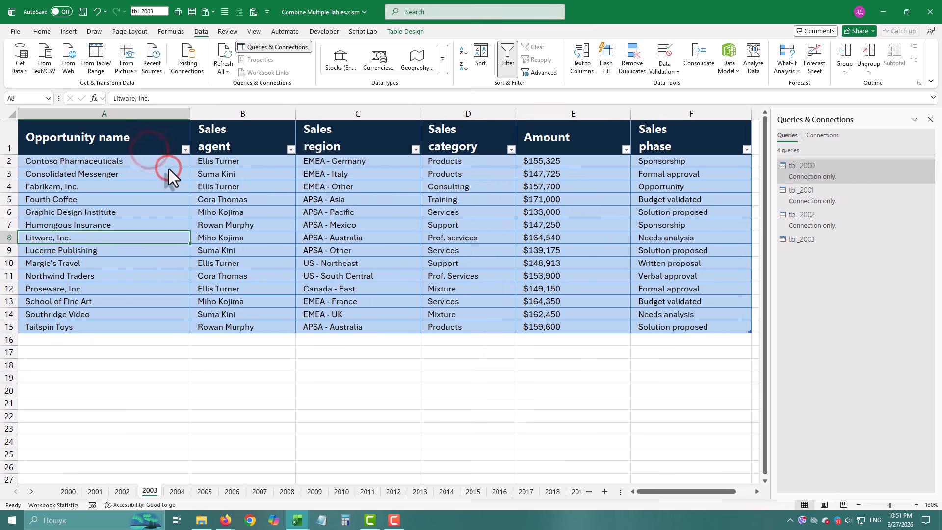
{"action": "left_click", "coordinate": [350, 180]}
{"action": "left_click", "coordinate": [409, 244]}
- Create a Power Query query from the table on sheet 2004 and load it as a connection only
{"action": "left_click", "coordinate": [177, 492]}
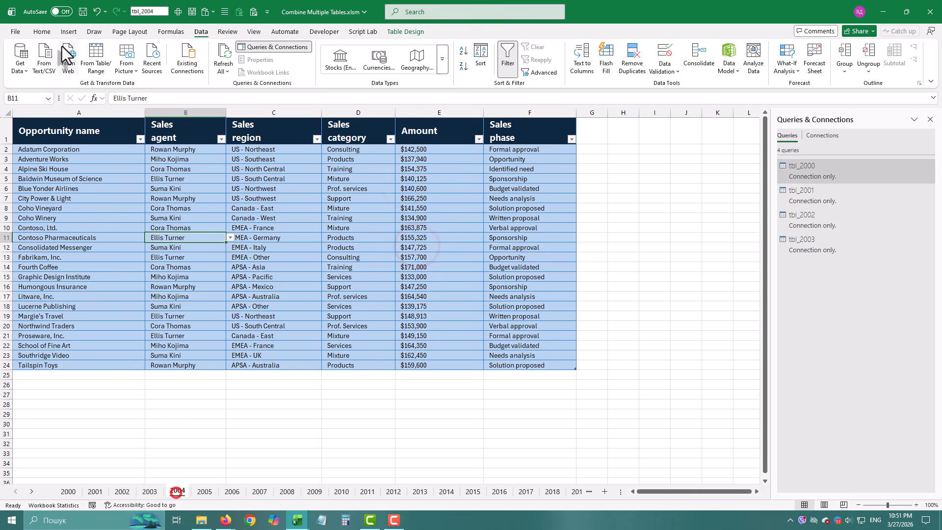
{"action": "left_click", "coordinate": [96, 63]}
{"action": "left_click", "coordinate": [147, 149]}
{"action": "left_click", "coordinate": [166, 169]}
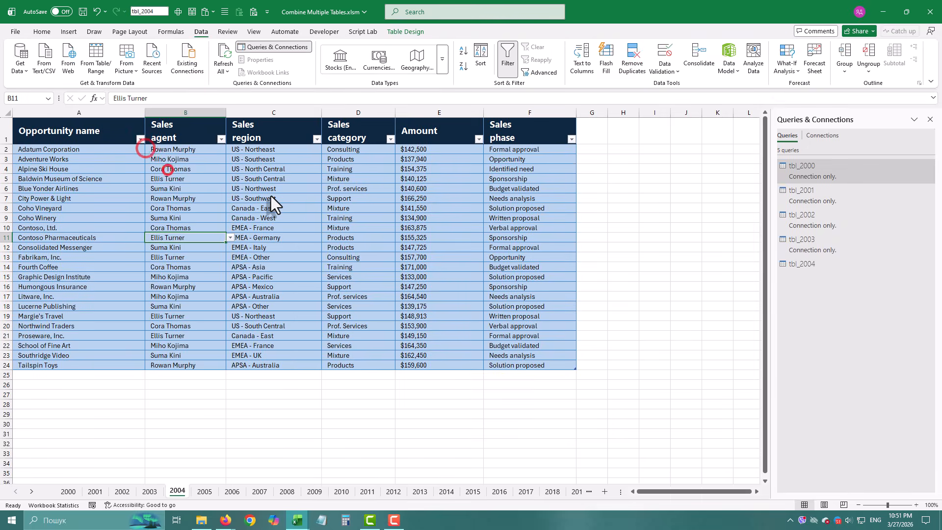
{"action": "left_click", "coordinate": [412, 185]}
{"action": "left_click", "coordinate": [409, 244]}
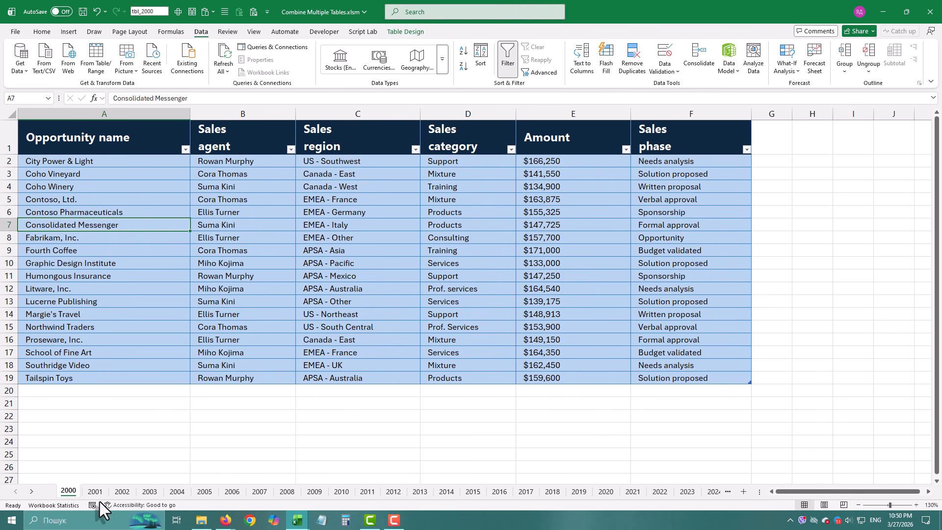
- Examine the tables on sheets 2001, 2002, 2003 and Except This, and return to the first yearly sheet
{"action": "left_click", "coordinate": [95, 491]}
{"action": "left_click", "coordinate": [122, 491]}
{"action": "left_click", "coordinate": [150, 492]}
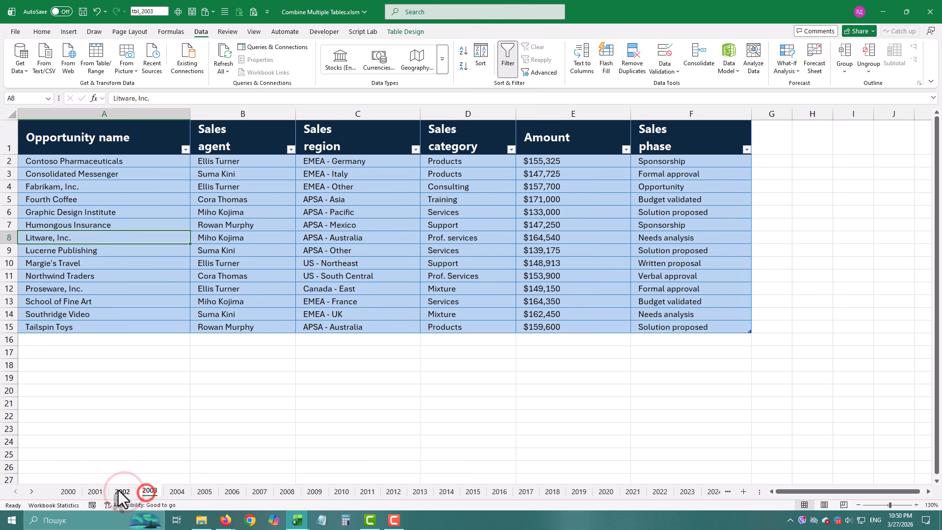
{"action": "left_click", "coordinate": [33, 492]}
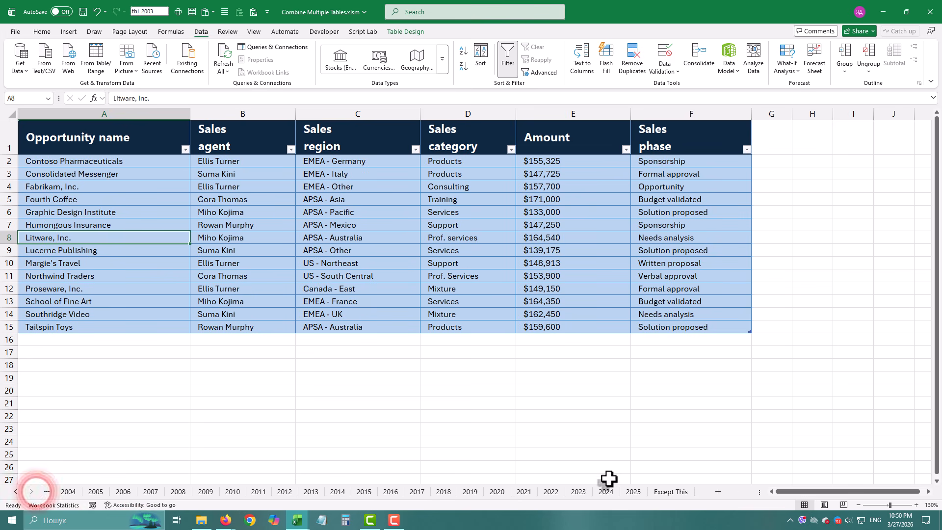
{"action": "left_click", "coordinate": [662, 497]}
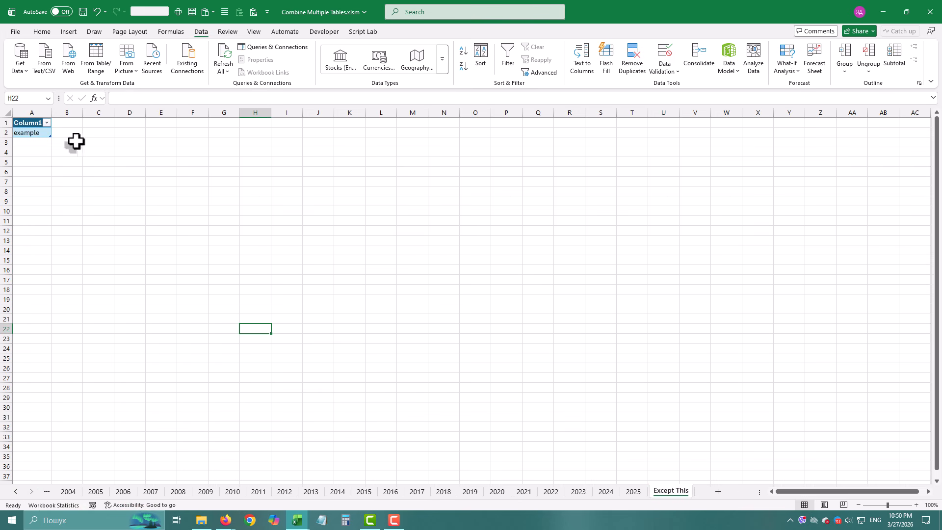
{"action": "left_click", "coordinate": [15, 492]}
{"action": "left_click", "coordinate": [15, 492]}
{"action": "left_click", "coordinate": [68, 491]}
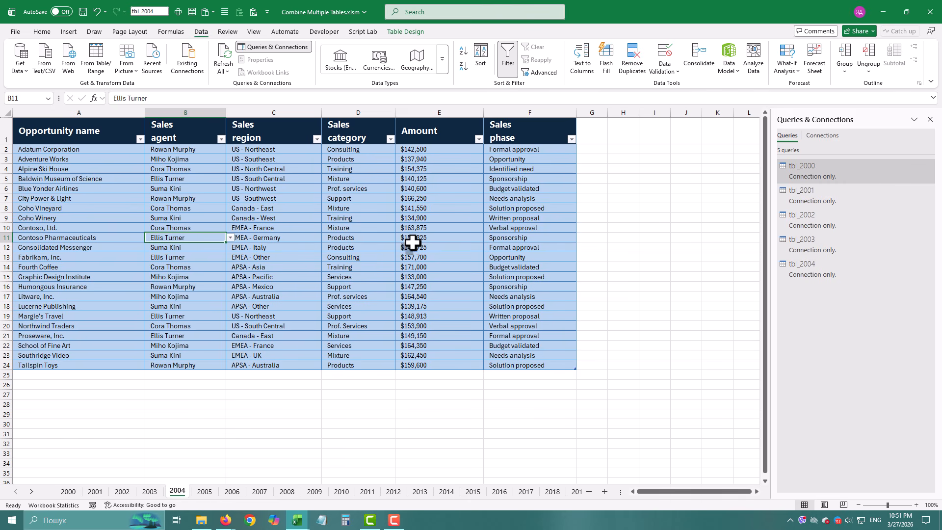
- Delete all the connection-only queries from tbl_2000 through tbl_2004
{"action": "left_click", "coordinate": [829, 264]}
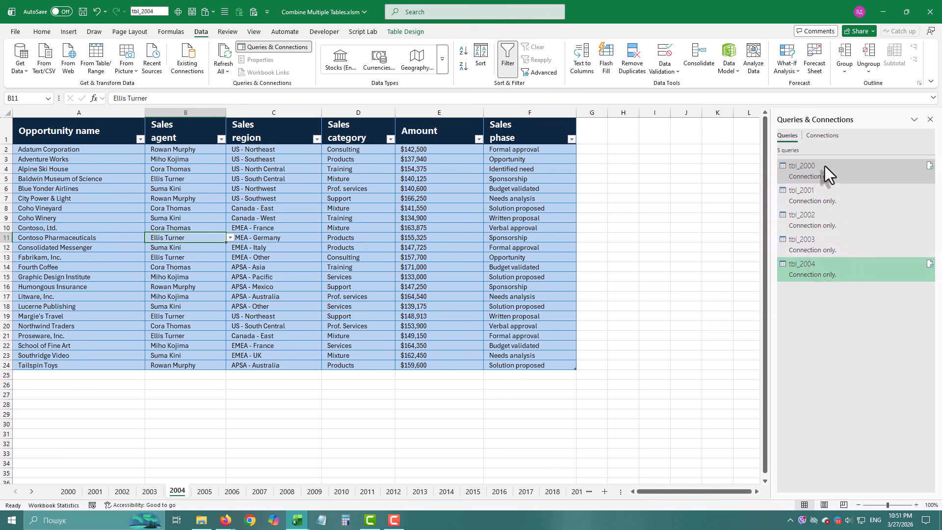
{"action": "left_click", "coordinate": [827, 166], "text": "shift"}
{"action": "right_click", "coordinate": [827, 166]}
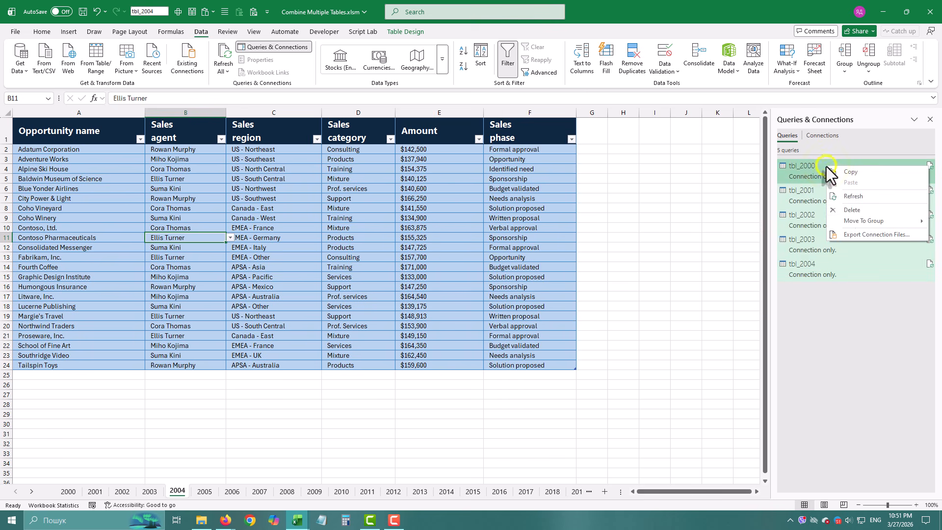
{"action": "left_click", "coordinate": [853, 210]}
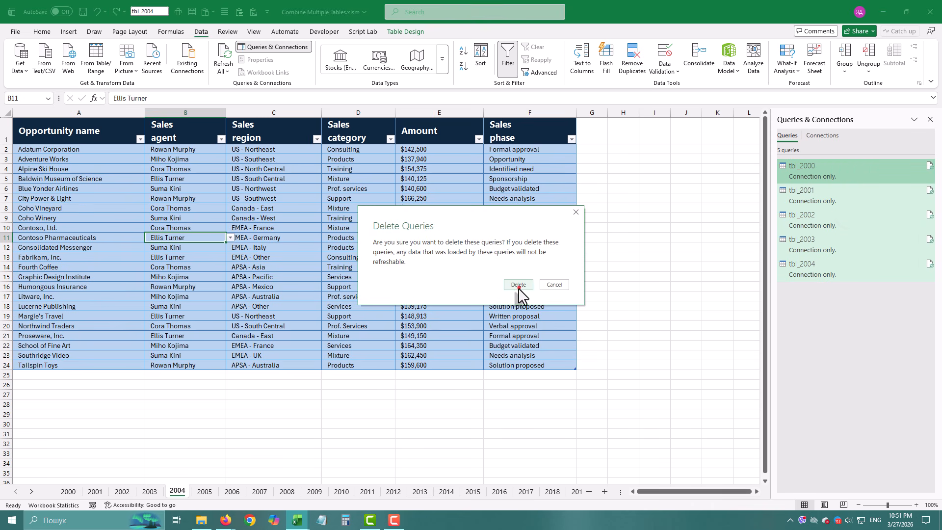
{"action": "left_click", "coordinate": [519, 286]}
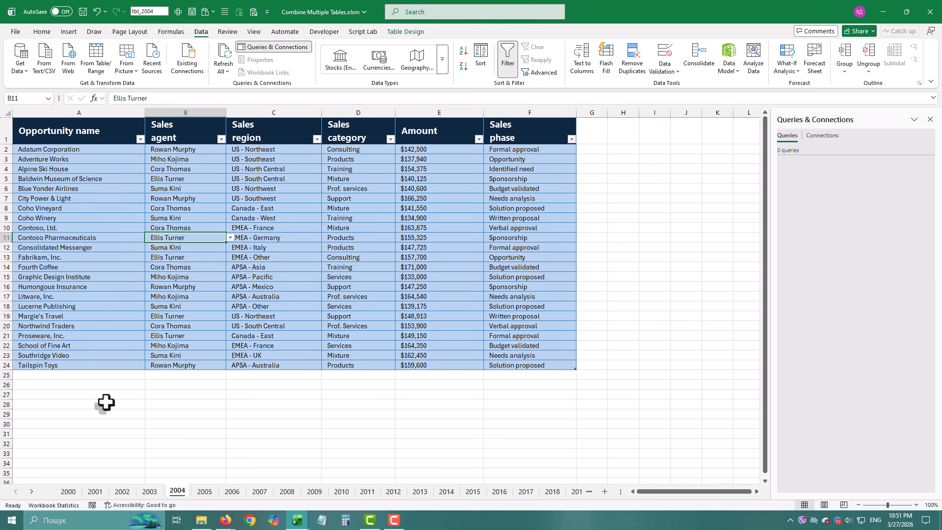
- Create a Power Query query from the table on sheet 2000
{"action": "left_click", "coordinate": [68, 491]}
{"action": "left_click", "coordinate": [145, 233]}
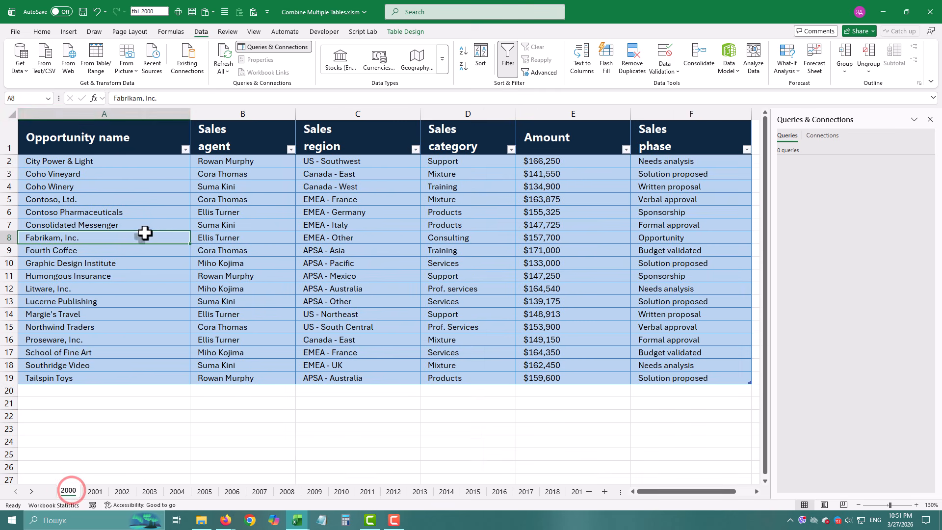
{"action": "left_click", "coordinate": [99, 50]}
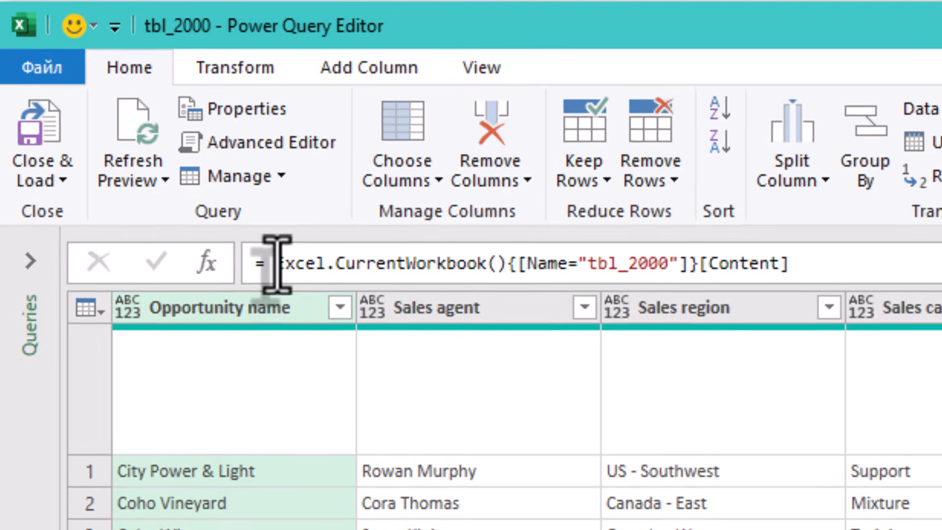
- Remove the trailing [Content] from the Source formula so it reads = Excel.CurrentWorkbook(){[Name="tbl_2000"]}
{"action": "left_click_drag", "start_coordinate": [266, 263], "coordinate": [526, 277]}
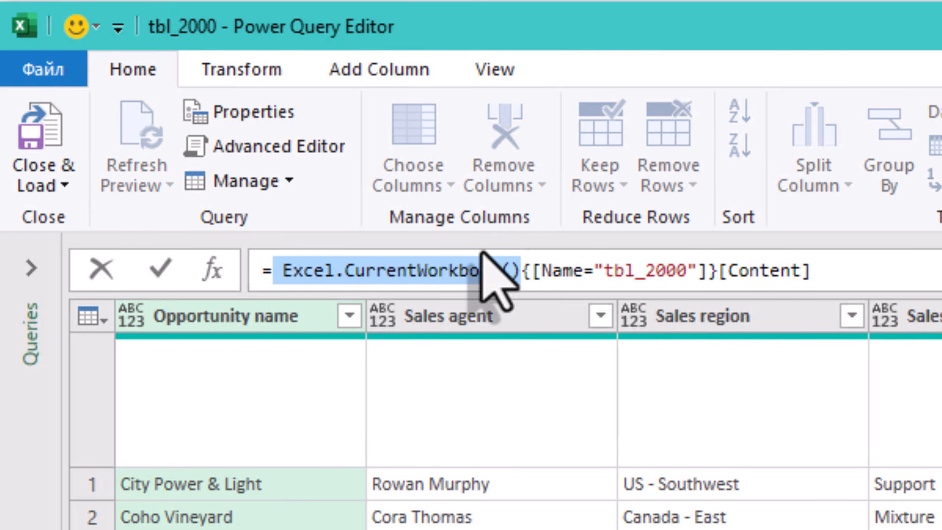
{"action": "left_click", "coordinate": [534, 270]}
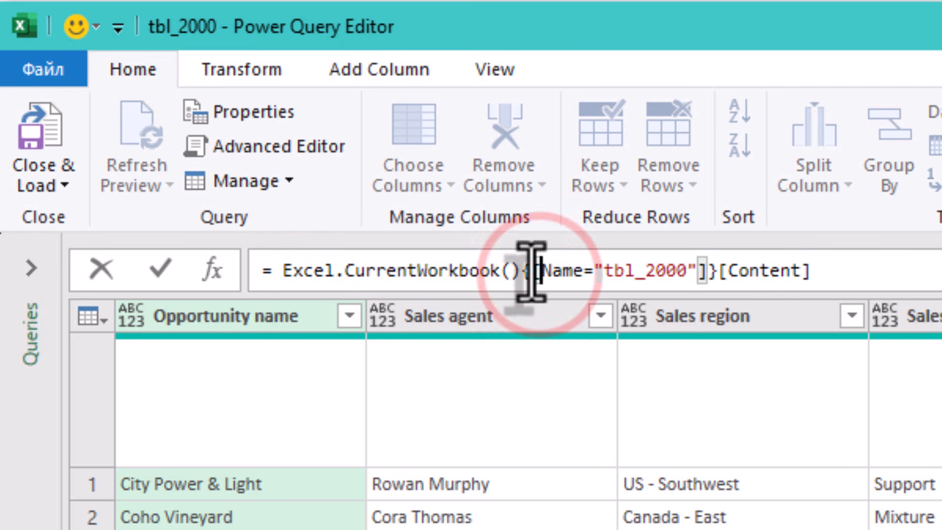
{"action": "left_click_drag", "start_coordinate": [523, 270], "coordinate": [722, 270]}
{"action": "left_click", "coordinate": [849, 269]}
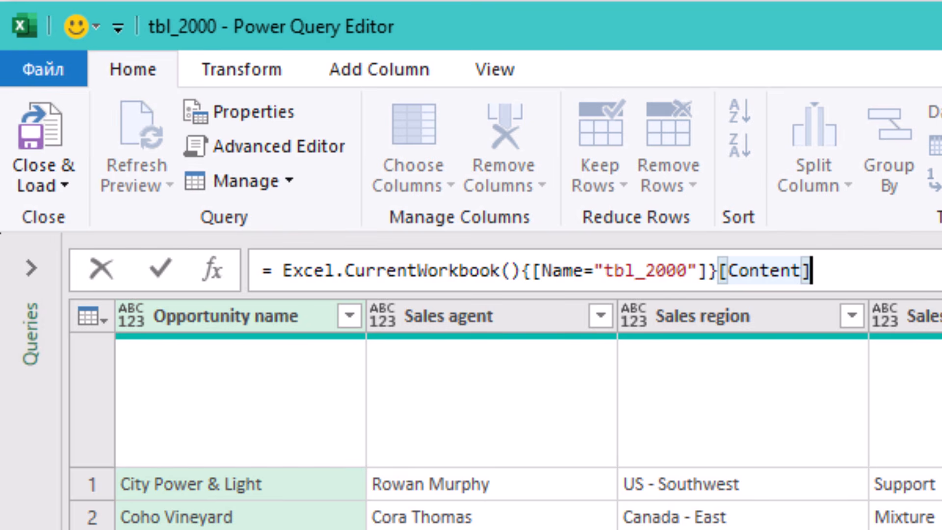
{"action": "key", "text": "BackSpace"}
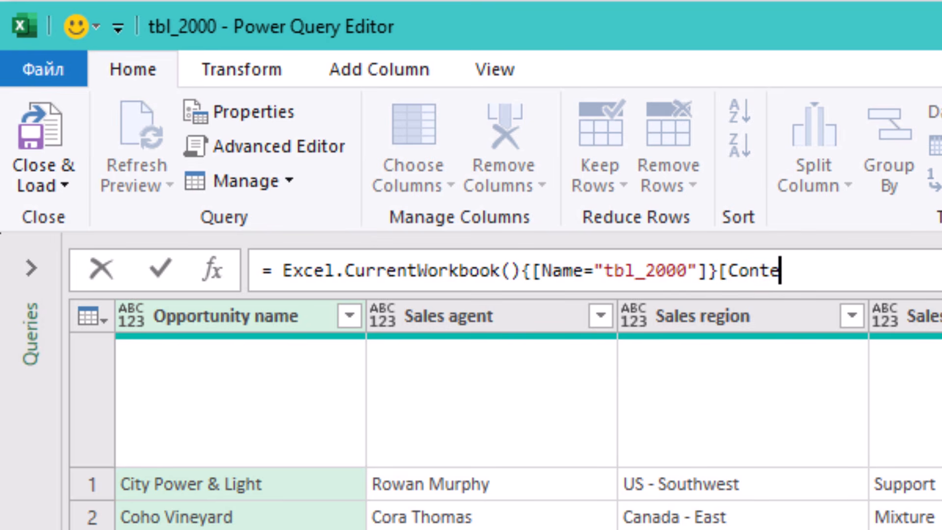
{"action": "key", "text": "Return"}
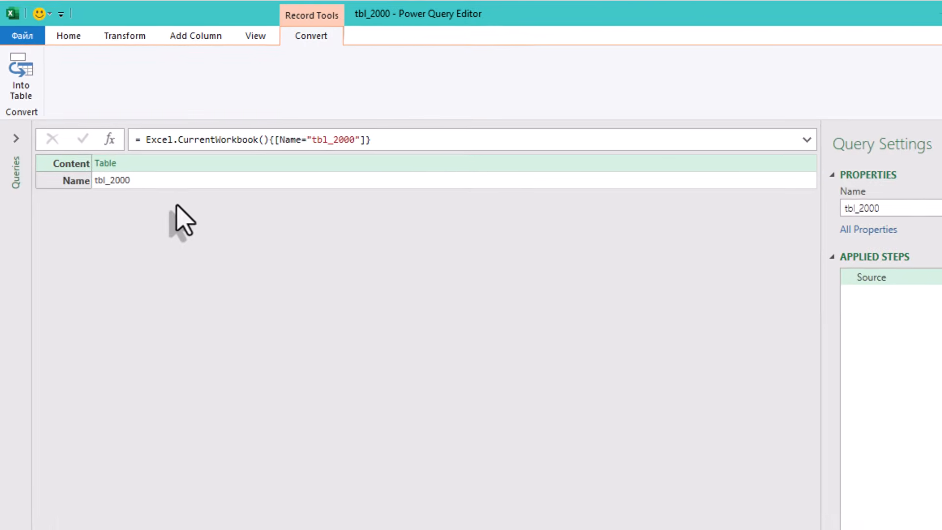
- Inspect the record's fields and shorten the Source formula to = Excel.CurrentWorkbook() to list every table in the workbook
{"action": "left_click", "coordinate": [156, 162]}
{"action": "left_click", "coordinate": [142, 164]}
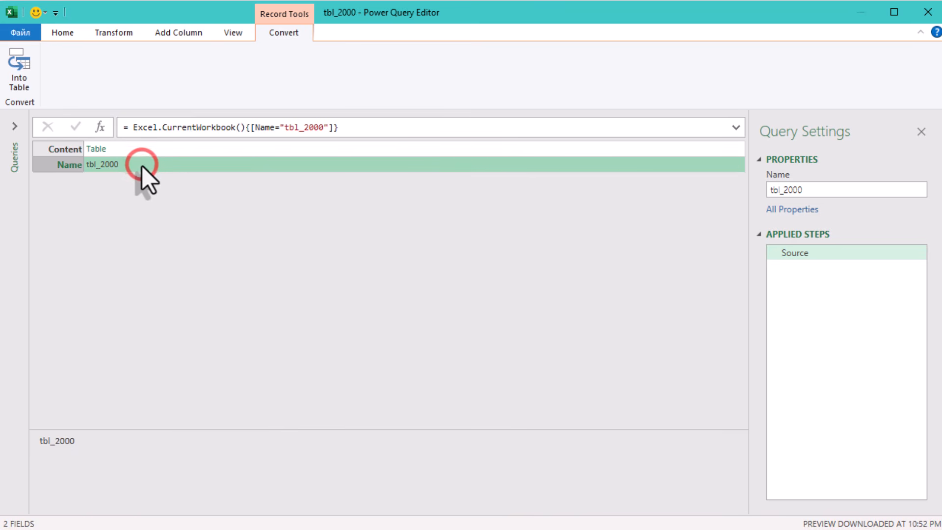
{"action": "left_click_drag", "start_coordinate": [363, 129], "coordinate": [246, 128]}
{"action": "key", "text": "BackSpace"}
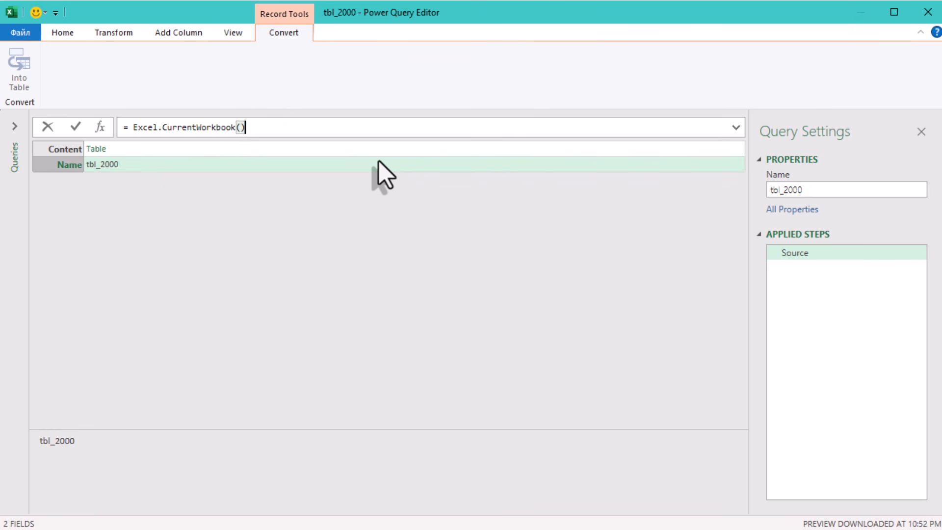
{"action": "left_click", "coordinate": [364, 233]}
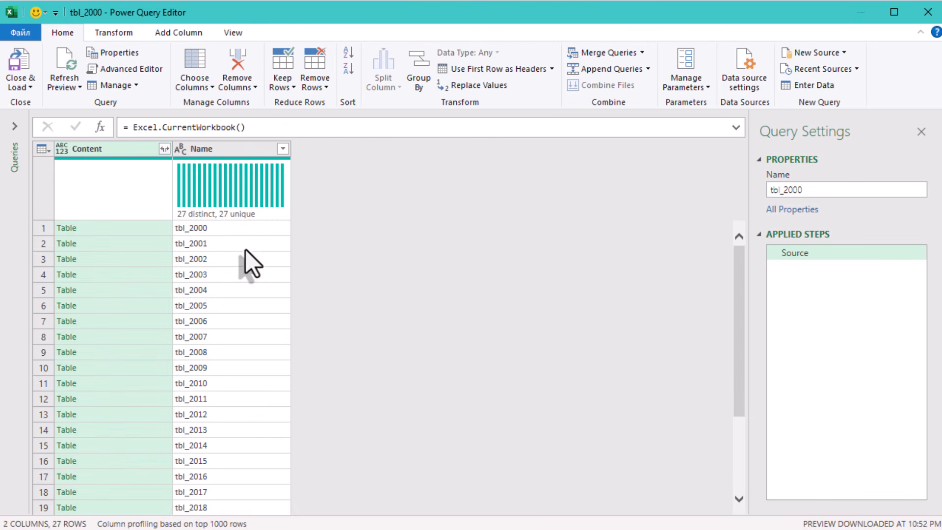
- Review the listed table names for any table that should not be combined, including TableYouDoNotWant
{"action": "scroll", "coordinate": [145, 301], "scroll_direction": "down", "scroll_amount": 3}
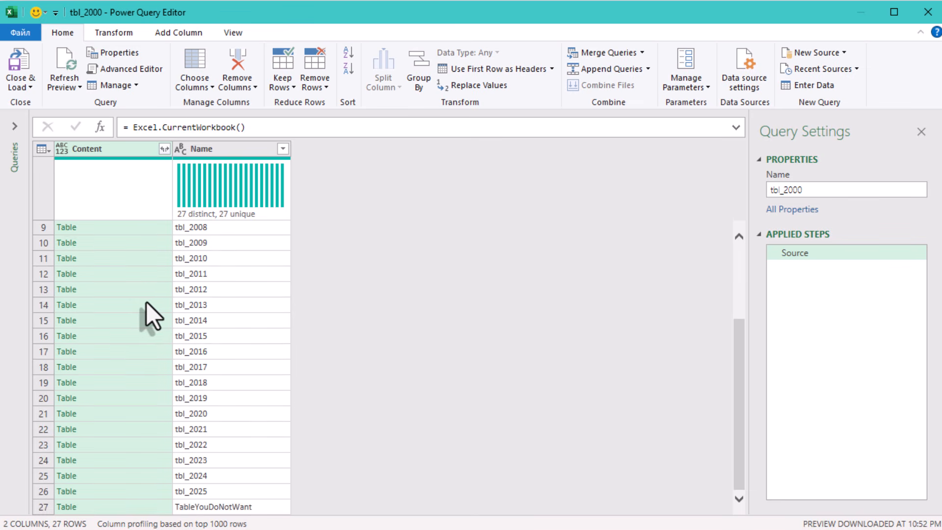
{"action": "left_click", "coordinate": [204, 507]}
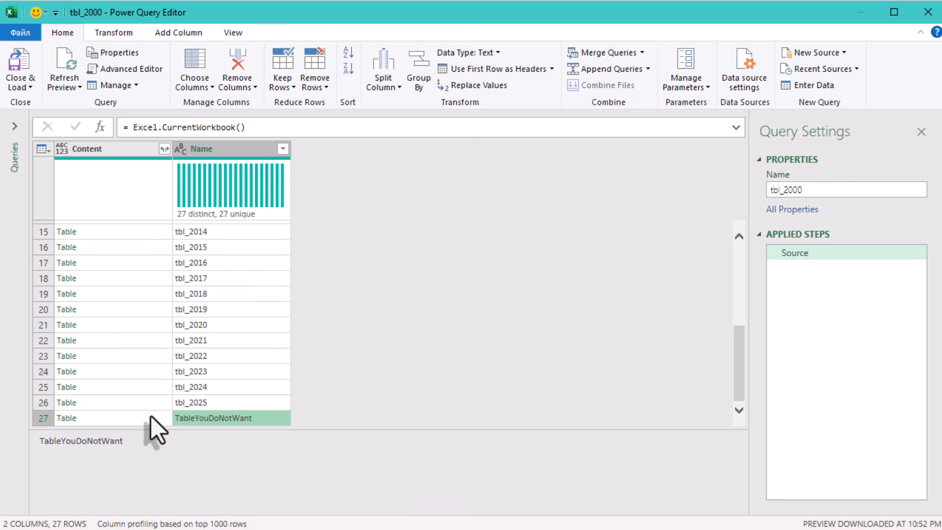
{"action": "left_click", "coordinate": [211, 387]}
{"action": "scroll", "coordinate": [220, 348], "scroll_direction": "up", "scroll_amount": 3}
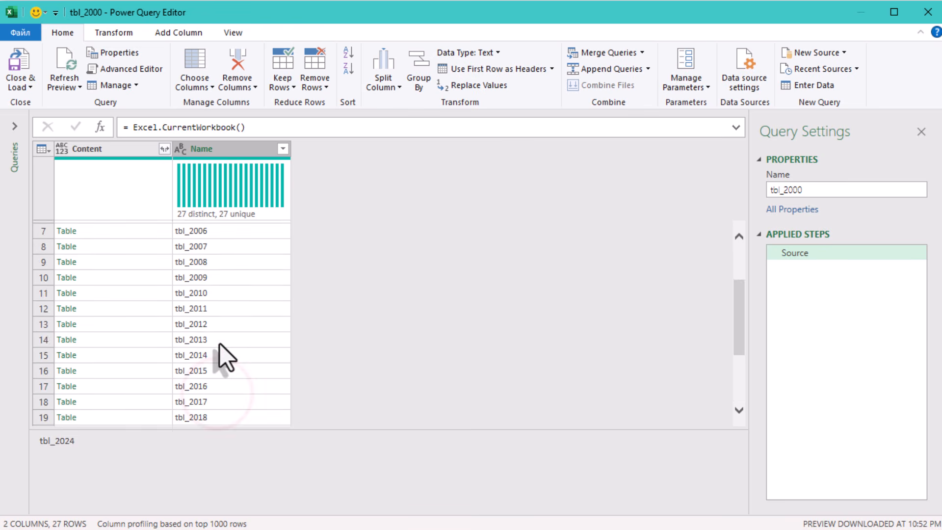
{"action": "scroll", "coordinate": [219, 346], "scroll_direction": "up", "scroll_amount": 2}
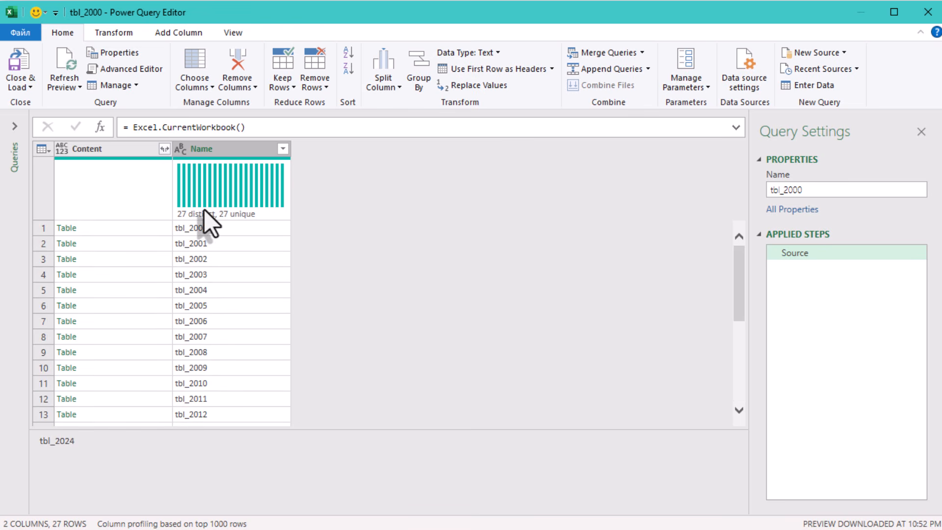
{"action": "scroll", "coordinate": [235, 269], "scroll_direction": "down", "scroll_amount": 5}
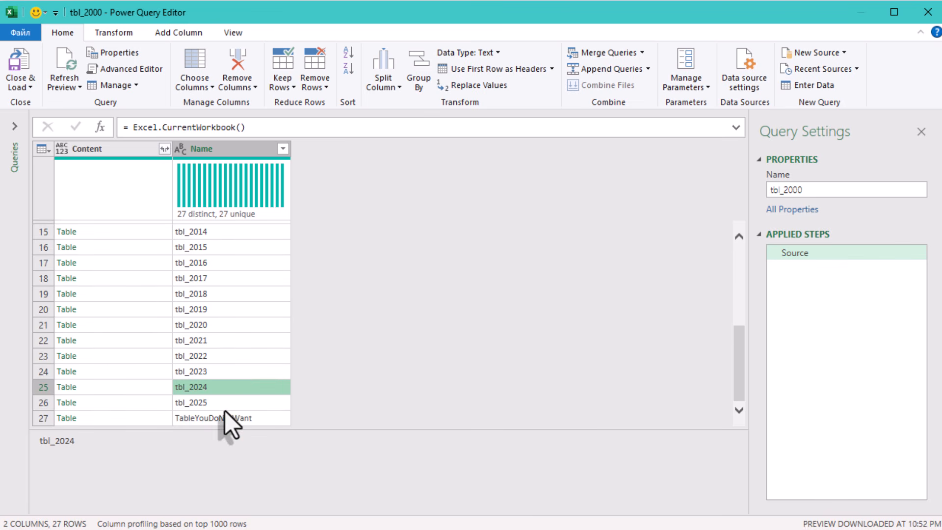
{"action": "left_click", "coordinate": [219, 418]}
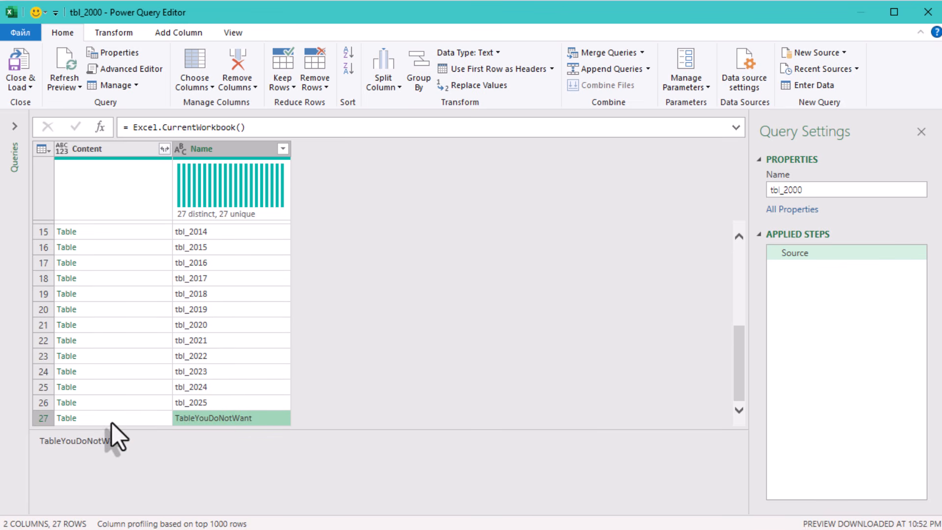
- Filter the Name column to keep only rows whose name begins with tbl_
{"action": "left_click", "coordinate": [283, 149]}
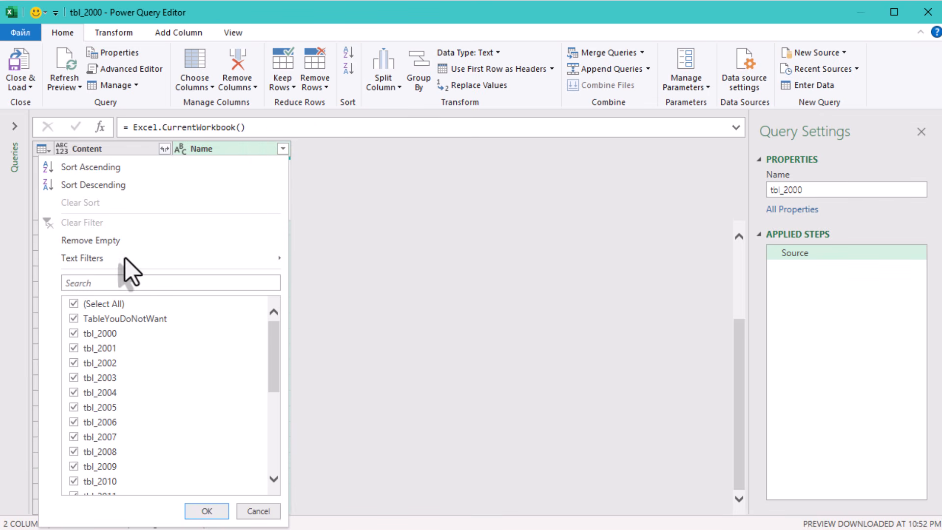
{"action": "mouse_move", "coordinate": [128, 259]}
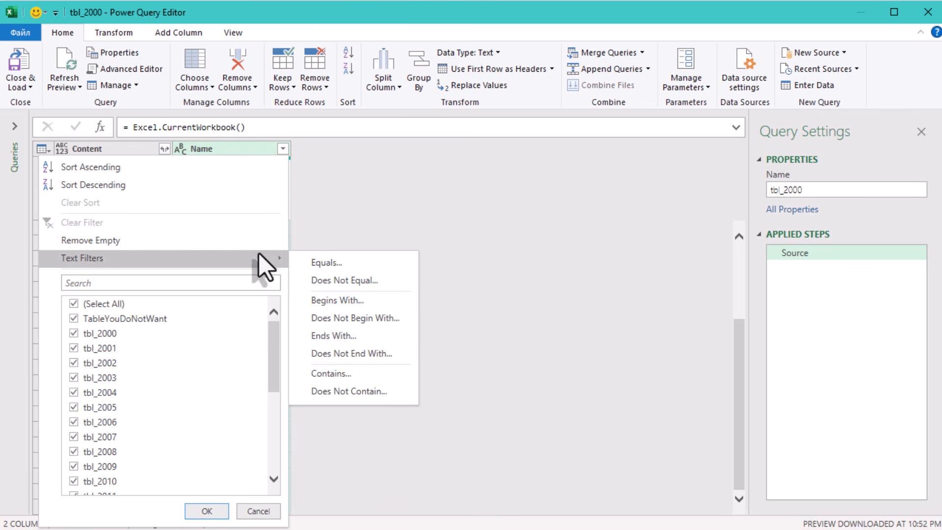
{"action": "left_click", "coordinate": [364, 300]}
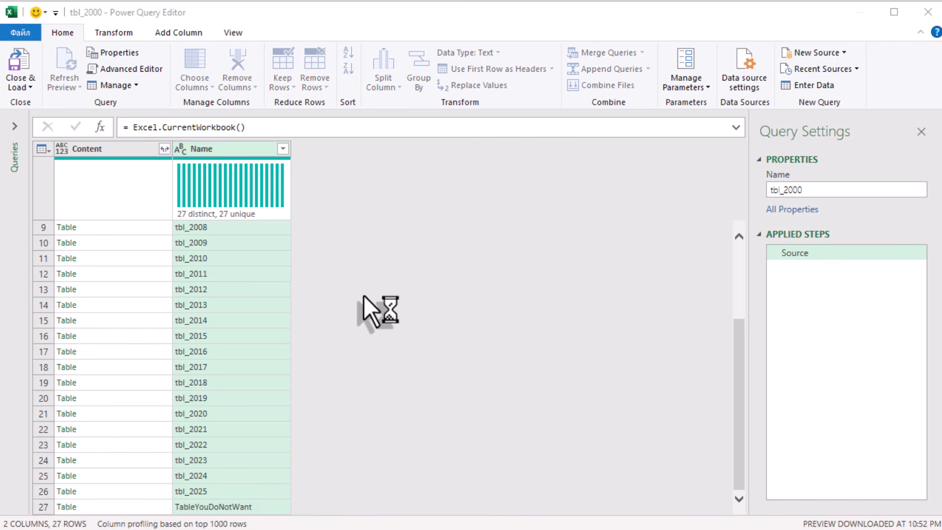
{"action": "left_click", "coordinate": [421, 246]}
{"action": "type", "text": "tbl_"}
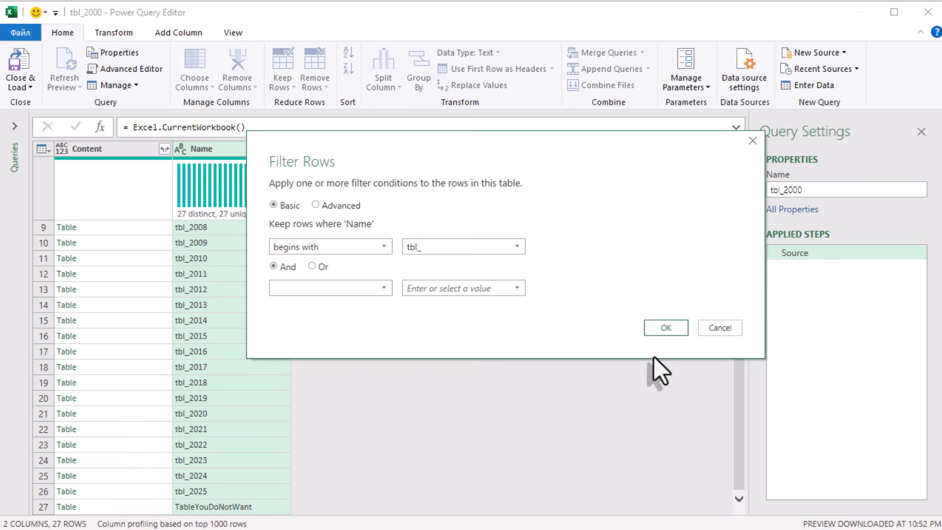
{"action": "left_click", "coordinate": [683, 325]}
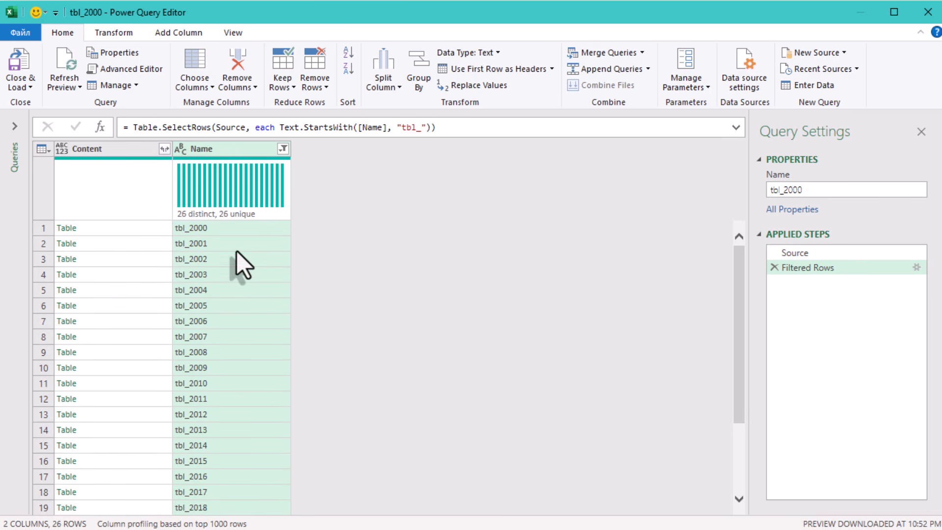
- Check the filtered table names and preview the contents of tbl_2000, tbl_2002 and tbl_2004
{"action": "scroll", "coordinate": [237, 252], "scroll_direction": "down", "scroll_amount": 3}
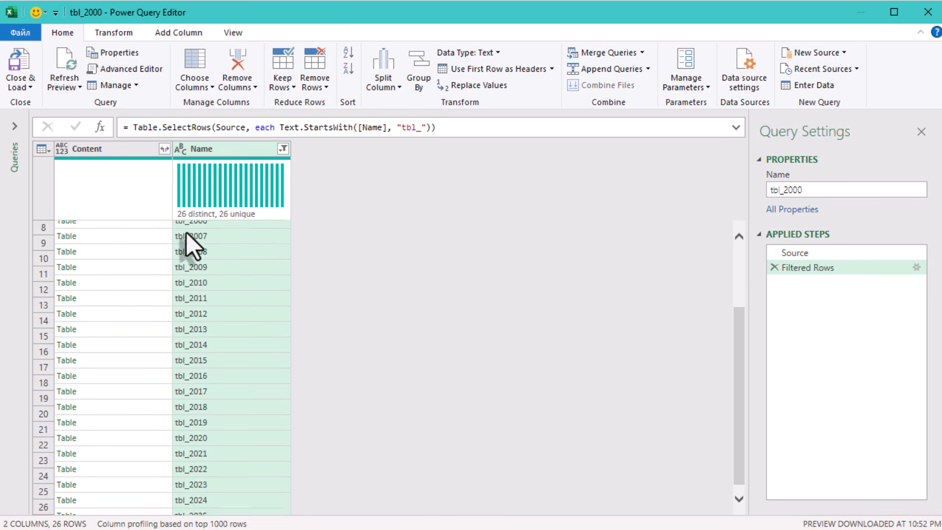
{"action": "scroll", "coordinate": [185, 234], "scroll_direction": "up", "scroll_amount": 3}
{"action": "left_click", "coordinate": [138, 226]}
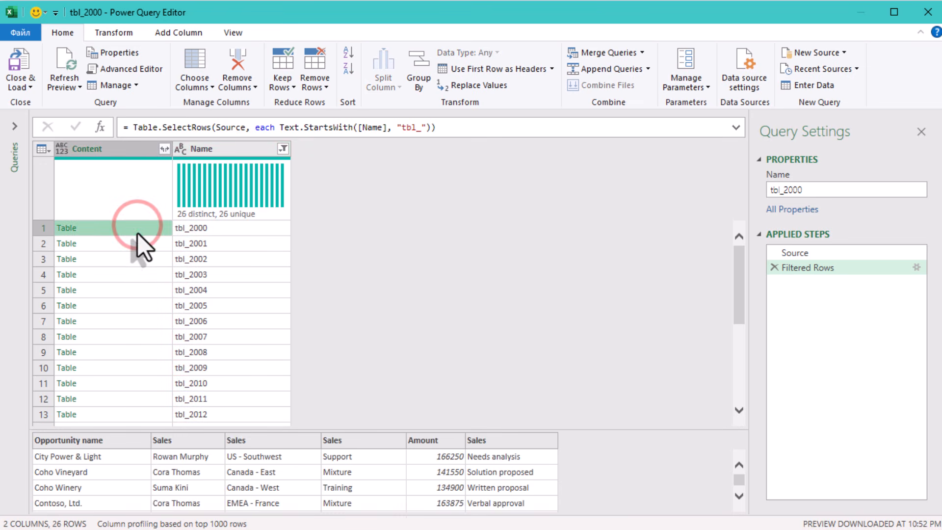
{"action": "left_click", "coordinate": [140, 260]}
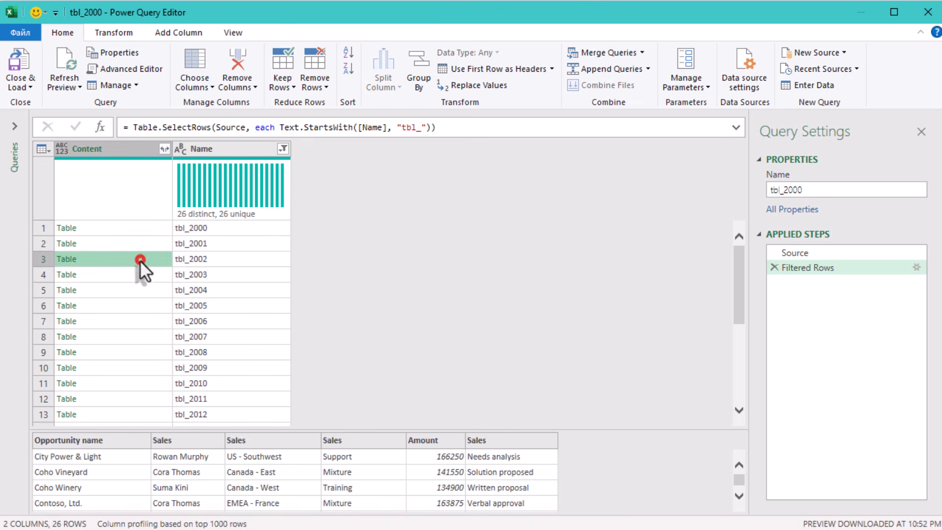
{"action": "left_click", "coordinate": [140, 289]}
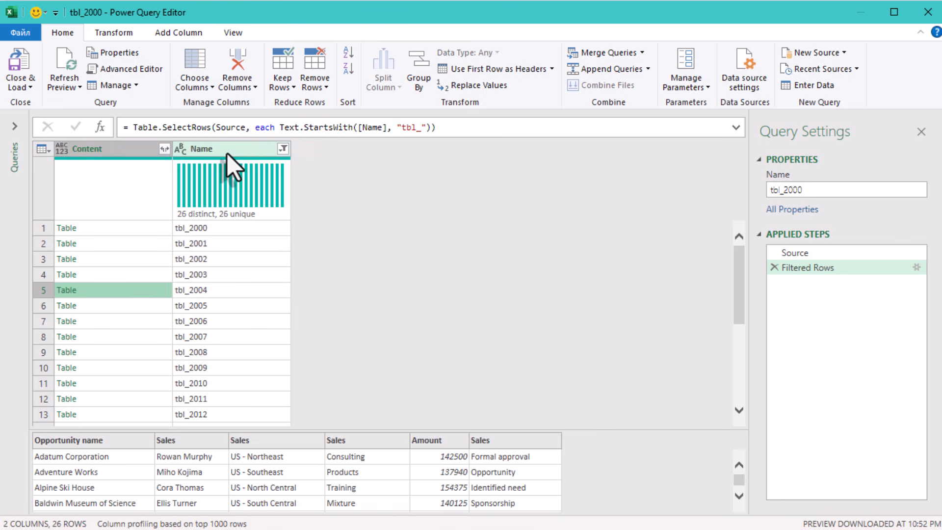
- Expand all columns of the Content tables without the original column name as prefix, and load the query to a worksheet
{"action": "left_click", "coordinate": [161, 148]}
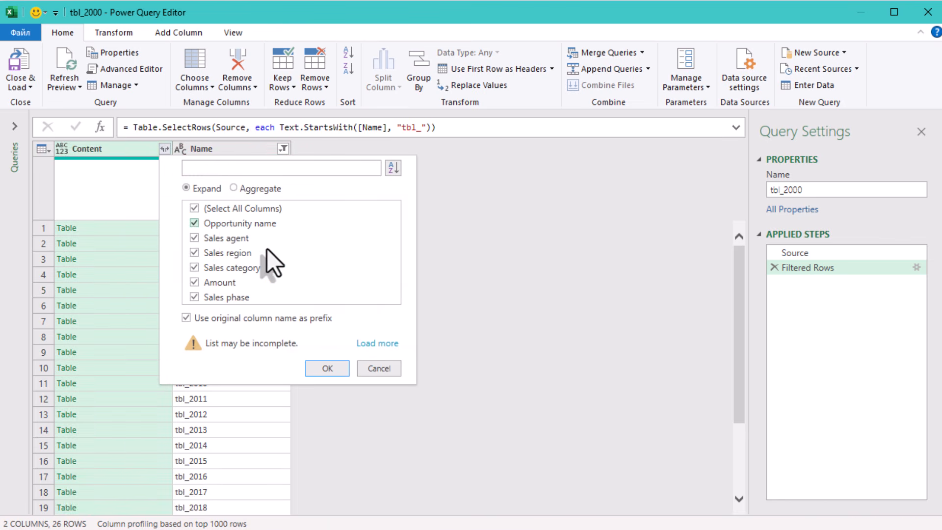
{"action": "left_click", "coordinate": [295, 318]}
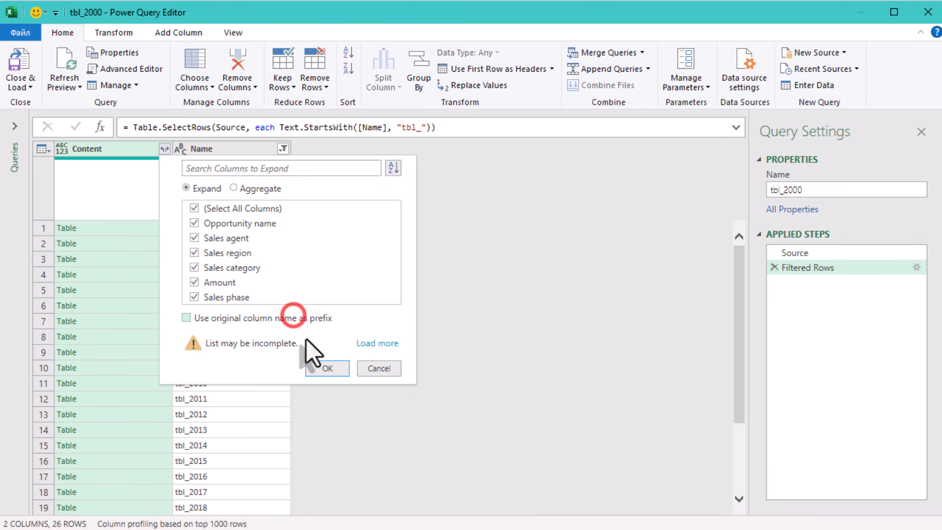
{"action": "left_click", "coordinate": [334, 374]}
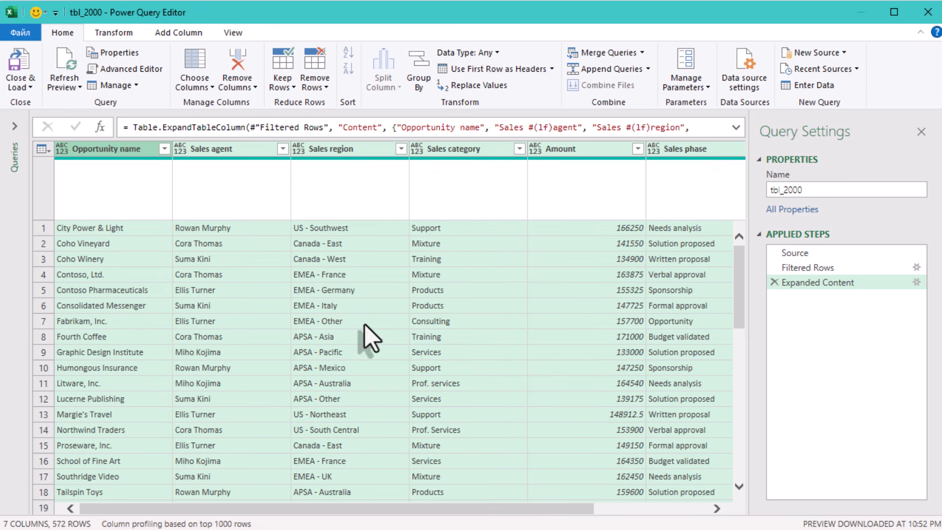
{"action": "left_click", "coordinate": [928, 12]}
{"action": "left_click", "coordinate": [522, 278]}
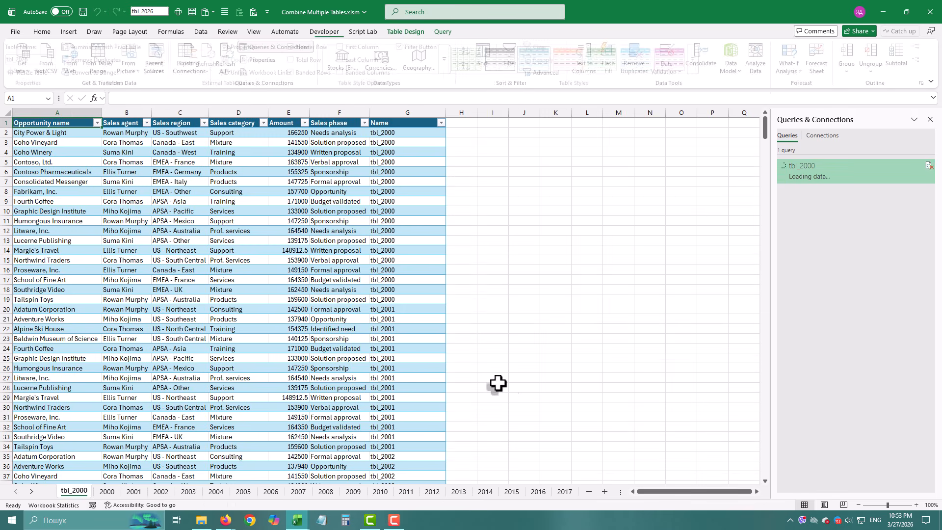
- Rename the tbl_2000 query as Combine
{"action": "right_click", "coordinate": [809, 170]}
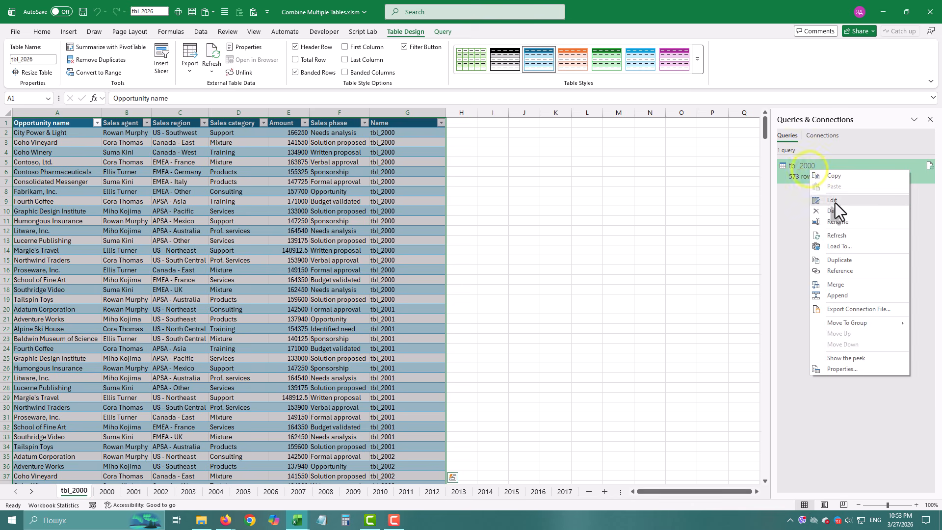
{"action": "left_click", "coordinate": [838, 218]}
{"action": "type", "text": "Combine"}
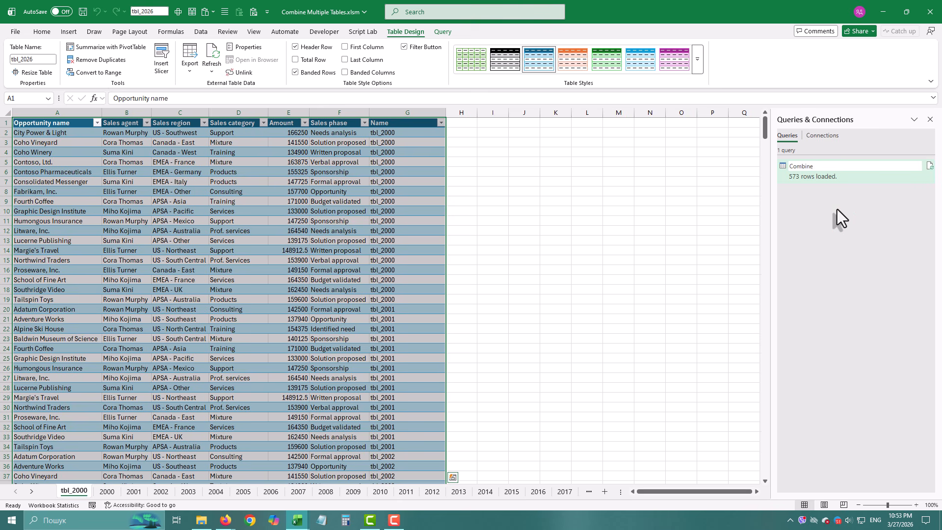
{"action": "key", "text": "Return"}
{"action": "left_click", "coordinate": [232, 184]}
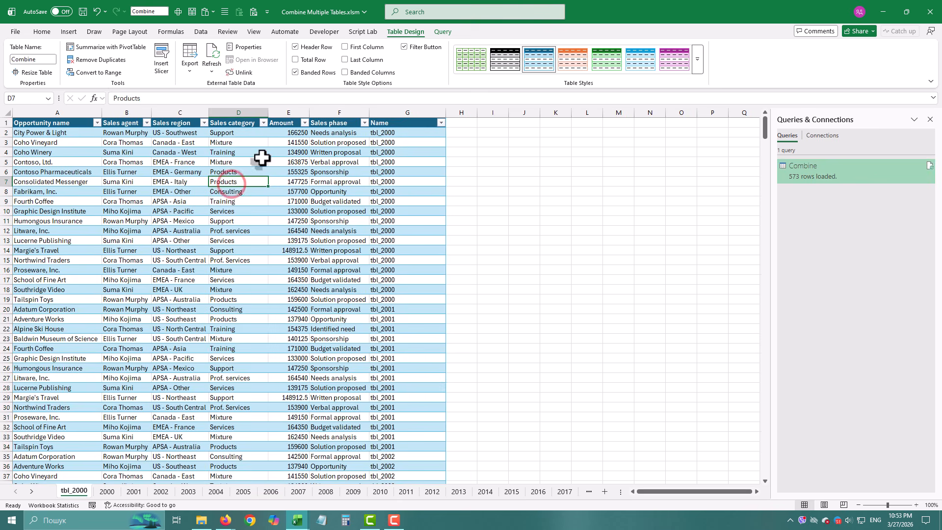
- Inspect the source table names in the Name column's filter list for any unexpected entry
{"action": "left_click", "coordinate": [447, 122]}
{"action": "left_click", "coordinate": [442, 122]}
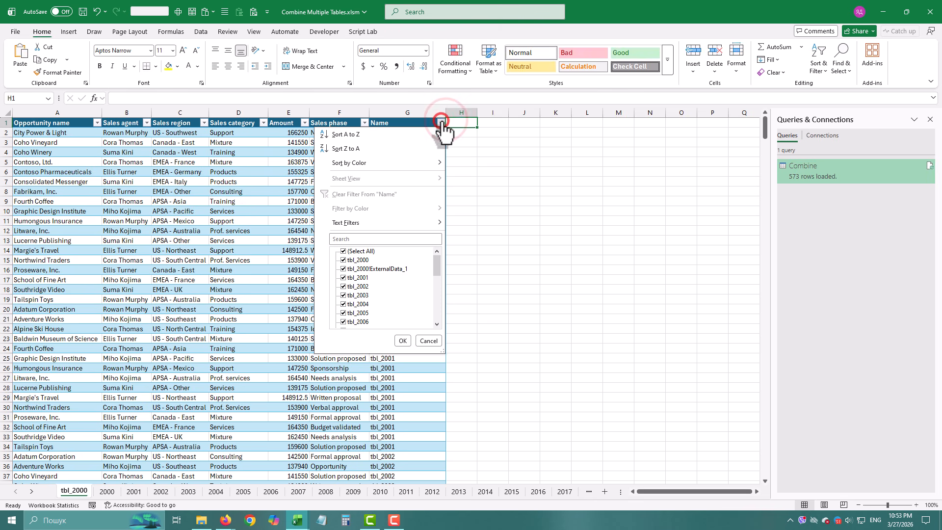
{"action": "scroll", "coordinate": [381, 270], "scroll_direction": "down", "scroll_amount": 5}
{"action": "scroll", "coordinate": [383, 273], "scroll_direction": "up", "scroll_amount": 5}
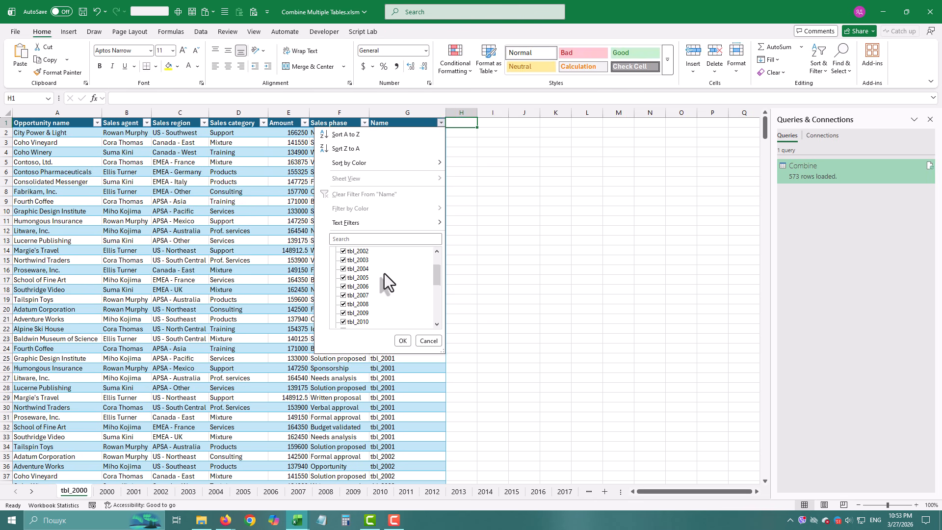
{"action": "left_click", "coordinate": [388, 269]}
{"action": "left_click", "coordinate": [534, 248]}
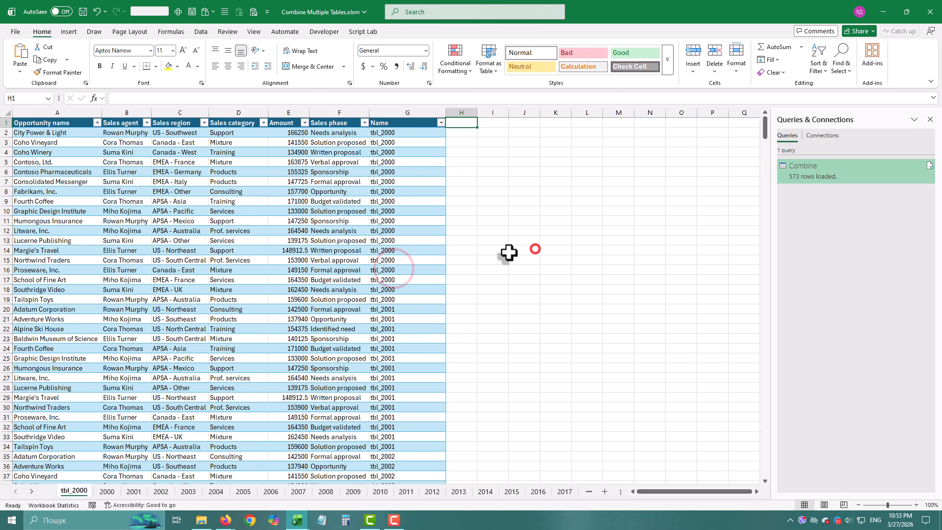
- Filter the loaded table's Name column to show only tbl_2000!ExternalData_1
{"action": "left_click", "coordinate": [441, 123]}
{"action": "left_click", "coordinate": [363, 250]}
{"action": "left_click", "coordinate": [369, 269]}
{"action": "left_click", "coordinate": [403, 341]}
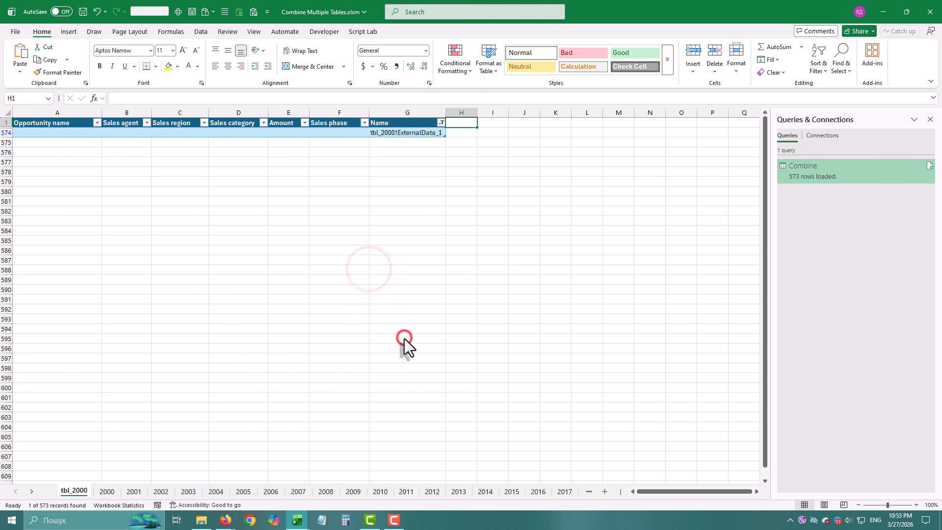
{"action": "left_click", "coordinate": [392, 133]}
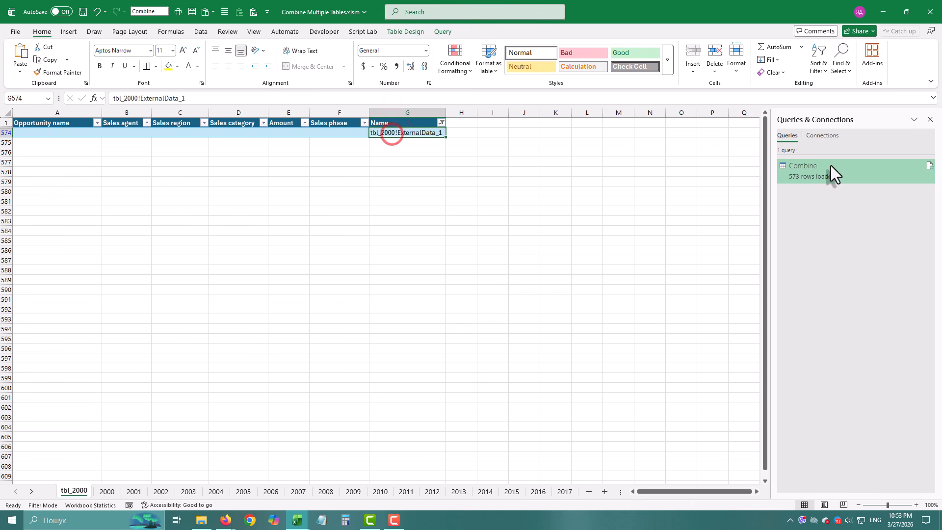
- Refresh the Combine query and clear the filter from the loaded table
{"action": "left_click", "coordinate": [928, 166]}
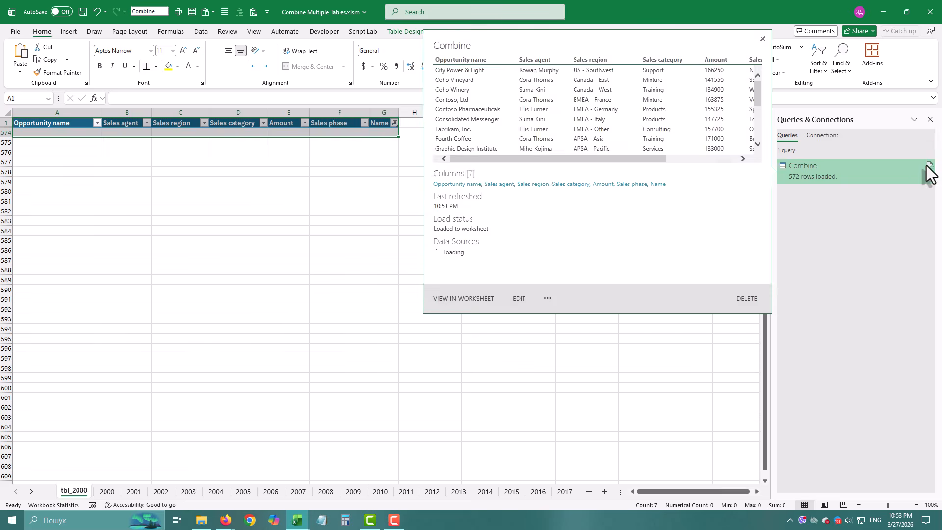
{"action": "left_click", "coordinate": [193, 31]}
{"action": "left_click", "coordinate": [535, 47]}
{"action": "left_click", "coordinate": [288, 162]}
{"action": "left_click", "coordinate": [850, 171]}
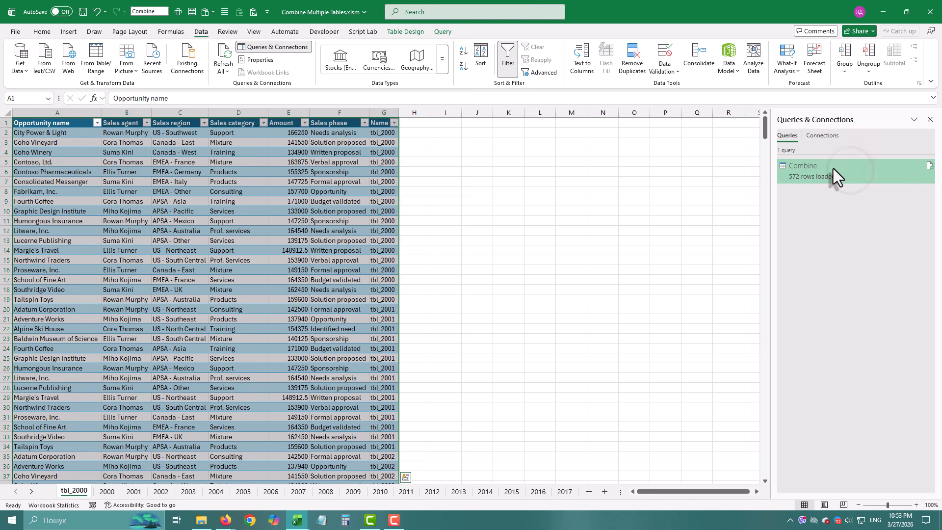
- Open the Combine query for editing and show the full formula of the Expanded Content step
{"action": "double_click", "coordinate": [833, 169]}
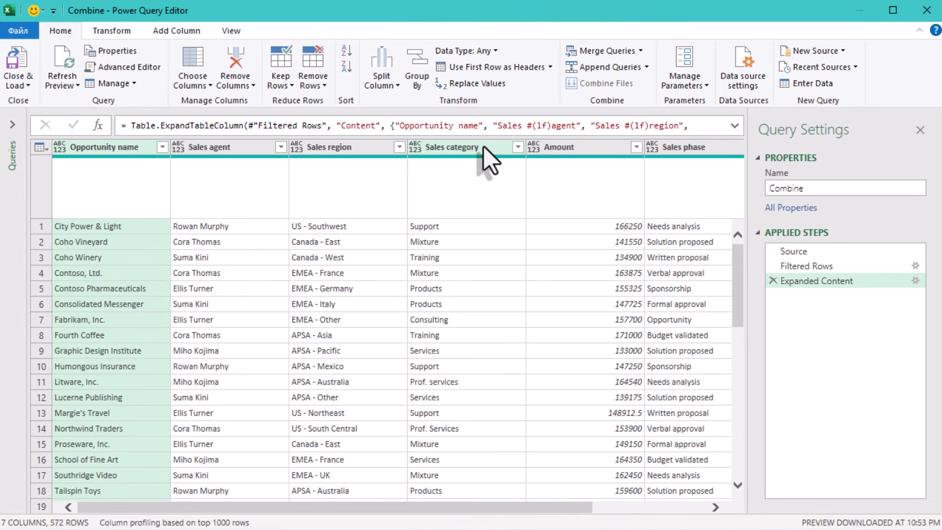
{"action": "left_click", "coordinate": [734, 125]}
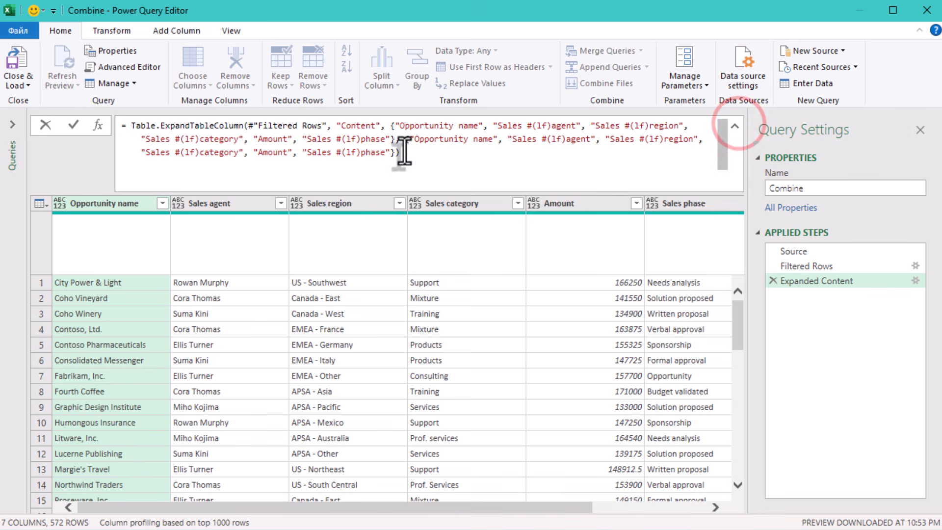
{"action": "left_click", "coordinate": [847, 285]}
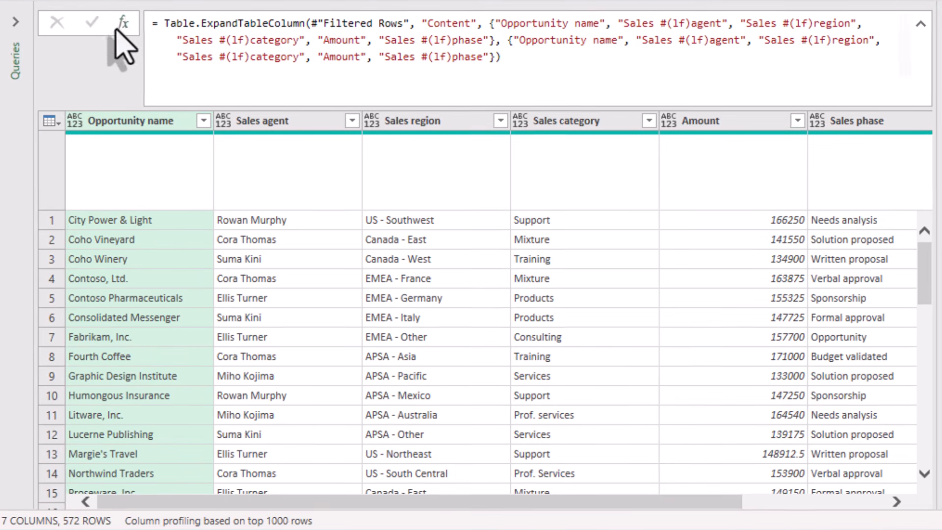
- Add a custom step after Expanded Content that returns the tables as a list with = #"Filtered Rows"[Content]
{"action": "left_click", "coordinate": [97, 125]}
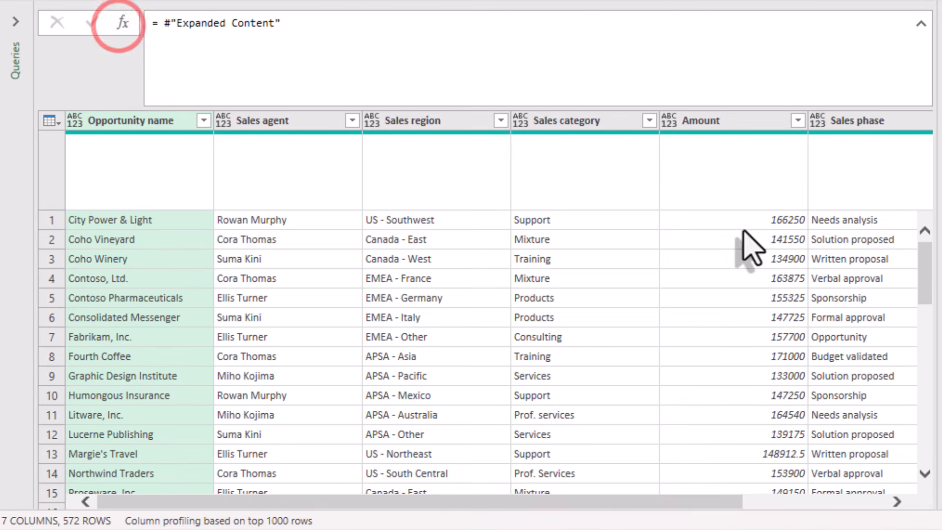
{"action": "left_click", "coordinate": [168, 25]}
{"action": "key", "text": "shift+End"}
{"action": "key", "text": "BackSpace"}
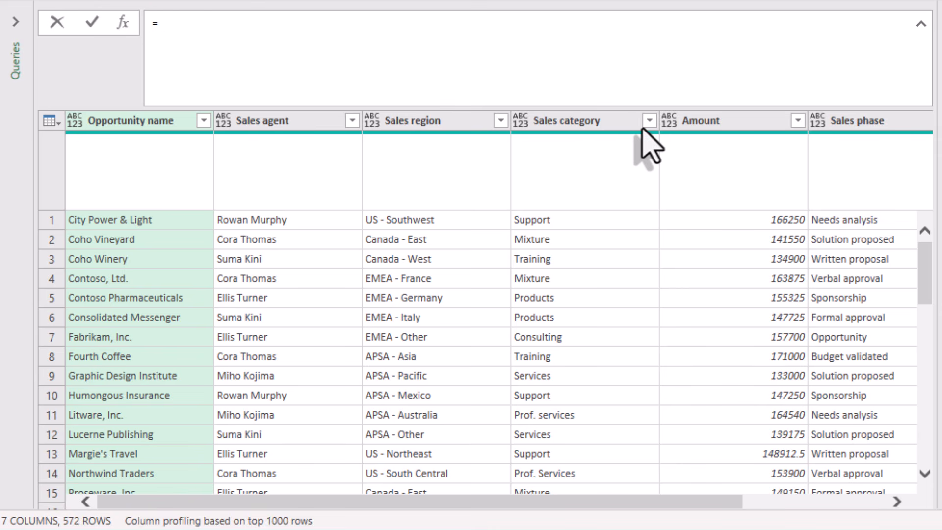
{"action": "type", "text": "#"}
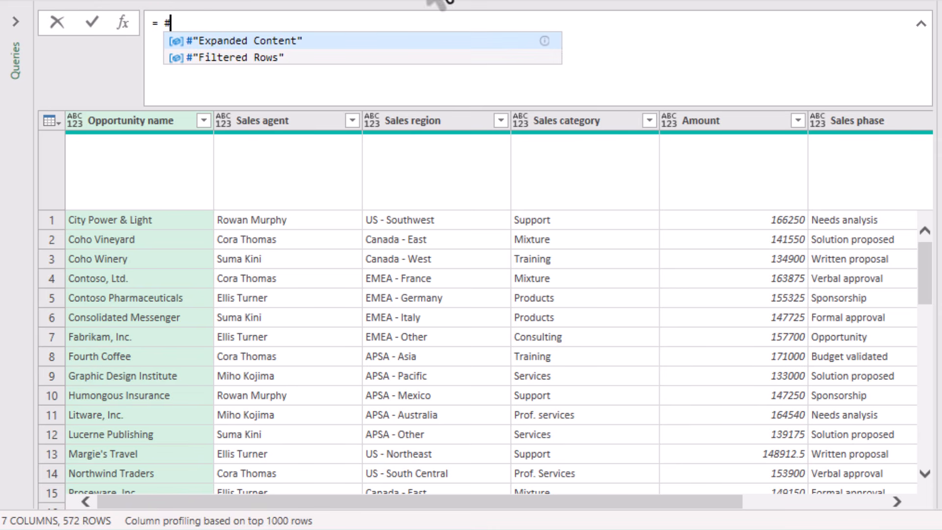
{"action": "left_click", "coordinate": [261, 58]}
{"action": "key", "text": "Return"}
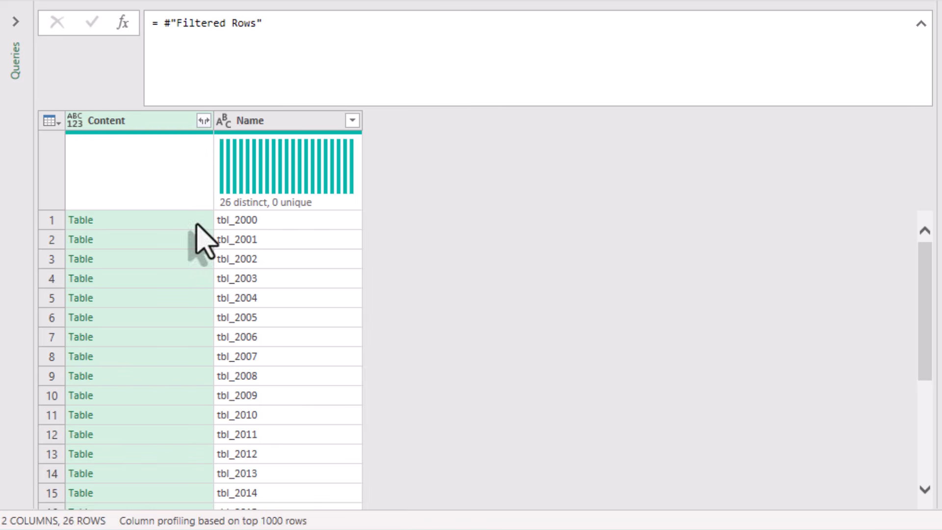
{"action": "left_click", "coordinate": [295, 19]}
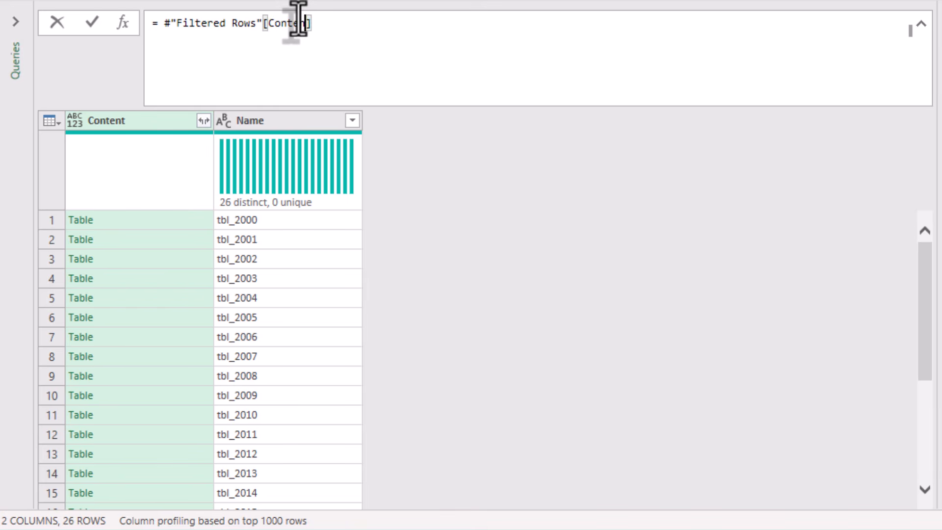
{"action": "left_click", "coordinate": [587, 262]}
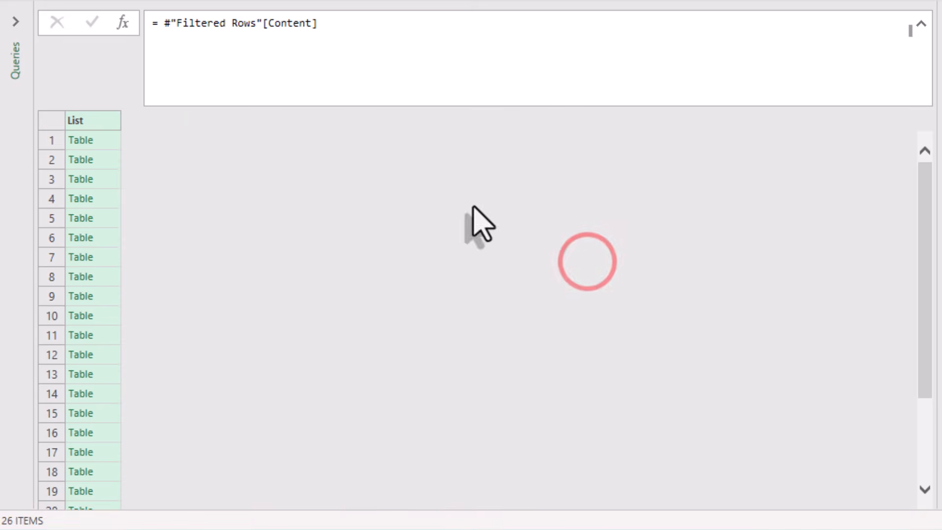
- Wrap the custom step's table list so it returns column names: = List.Transform(#"Filtered Rows"[Content], each Table.ColumnNames(_))
{"action": "left_click", "coordinate": [159, 21]}
{"action": "type", "text": "List."}
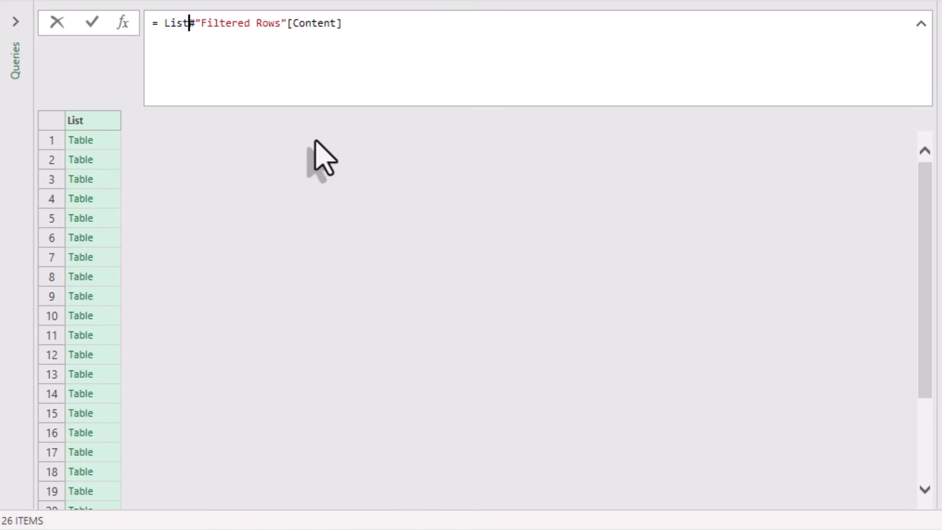
{"action": "type", "text": "Tra"}
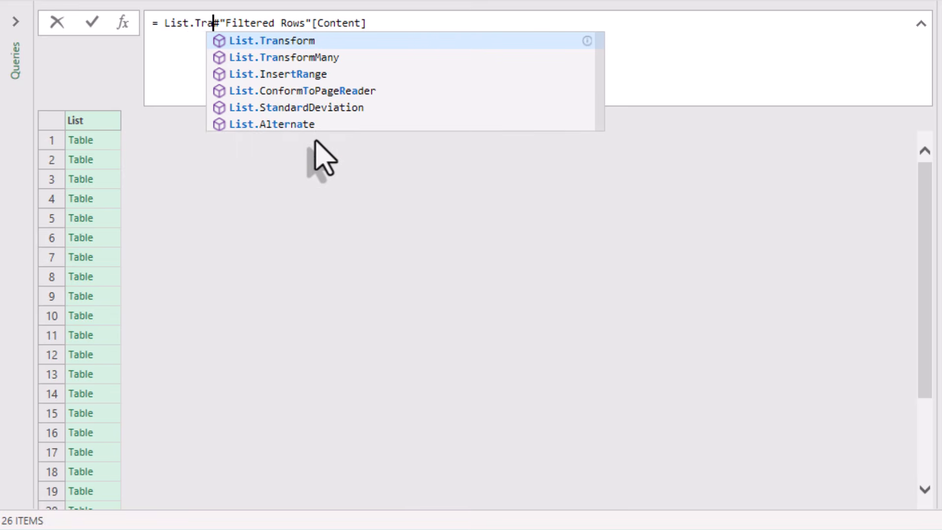
{"action": "type", "text": "nsform("}
{"action": "key", "text": "End"}
{"action": "type", "text": ","}
{"action": "type", "text": "ch "}
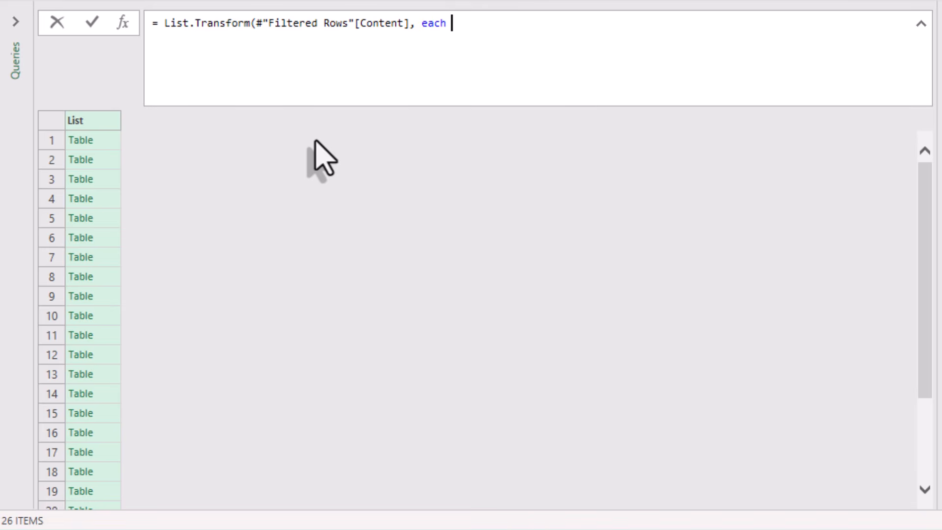
{"action": "type", "text": "tableco"}
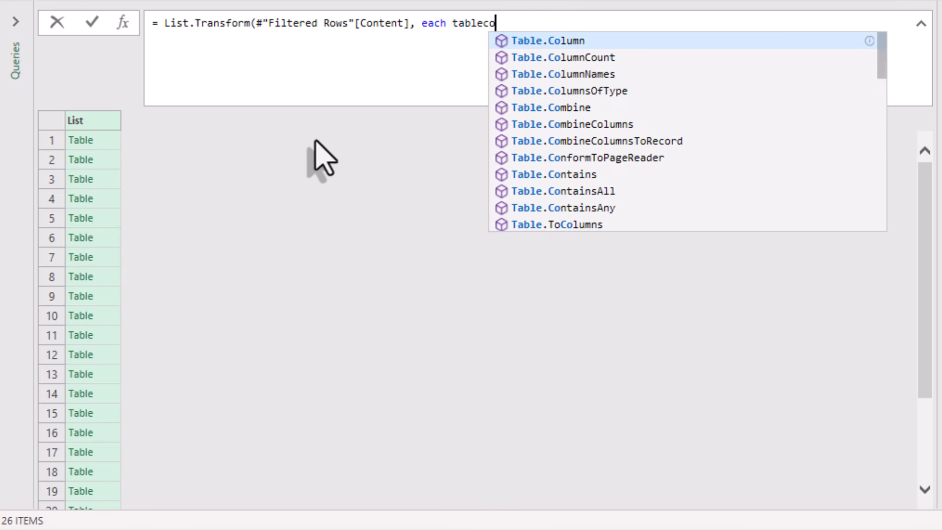
{"action": "key", "text": "Down"}
{"action": "key", "text": "Down"}
{"action": "key", "text": "Tab"}
{"action": "type", "text": "(_)"}
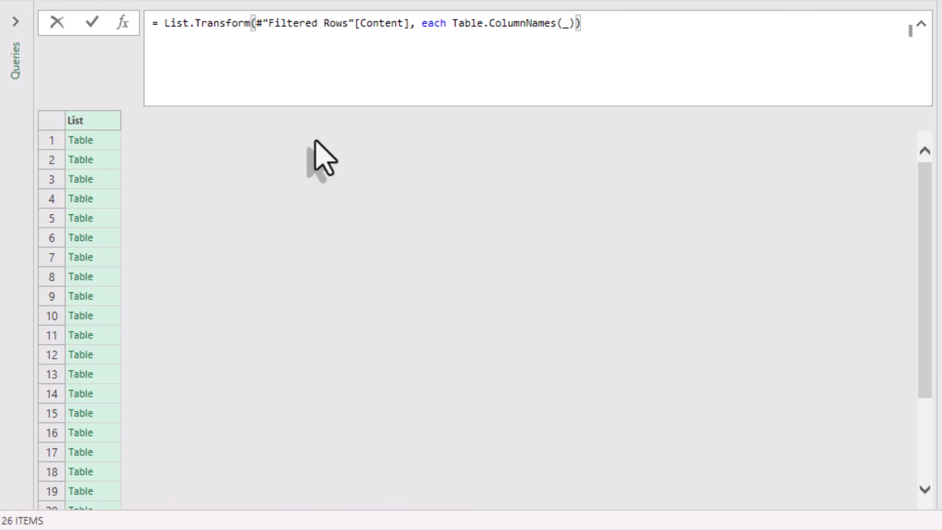
{"action": "left_click", "coordinate": [328, 298]}
- Check the column-name lists of individual tables and wrap the custom step's formula in List.Union to merge them into one list
{"action": "left_click", "coordinate": [107, 142]}
{"action": "left_click", "coordinate": [105, 158]}
{"action": "scroll", "coordinate": [105, 216], "scroll_direction": "down", "scroll_amount": 3}
{"action": "scroll", "coordinate": [118, 481], "scroll_direction": "down", "scroll_amount": 1}
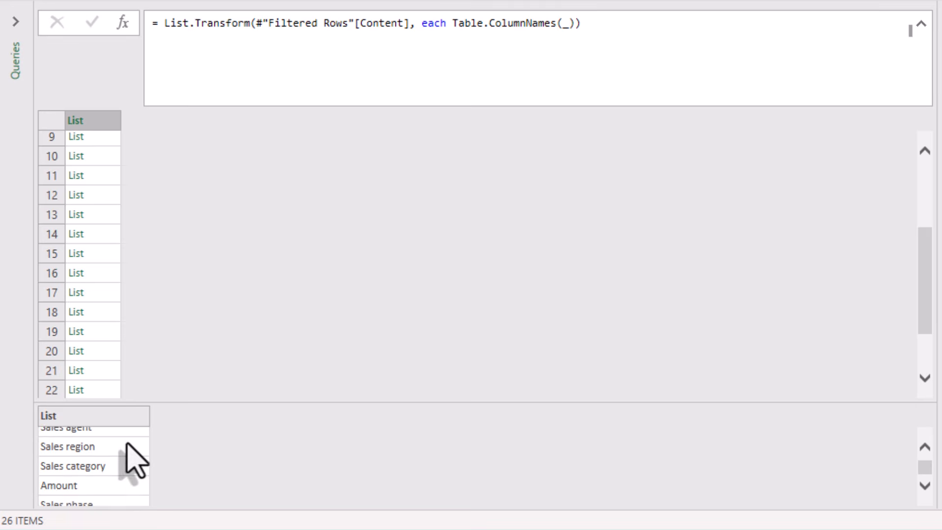
{"action": "scroll", "coordinate": [128, 463], "scroll_direction": "up", "scroll_amount": 1}
{"action": "scroll", "coordinate": [179, 221], "scroll_direction": "up", "scroll_amount": 3}
{"action": "left_click", "coordinate": [169, 23]}
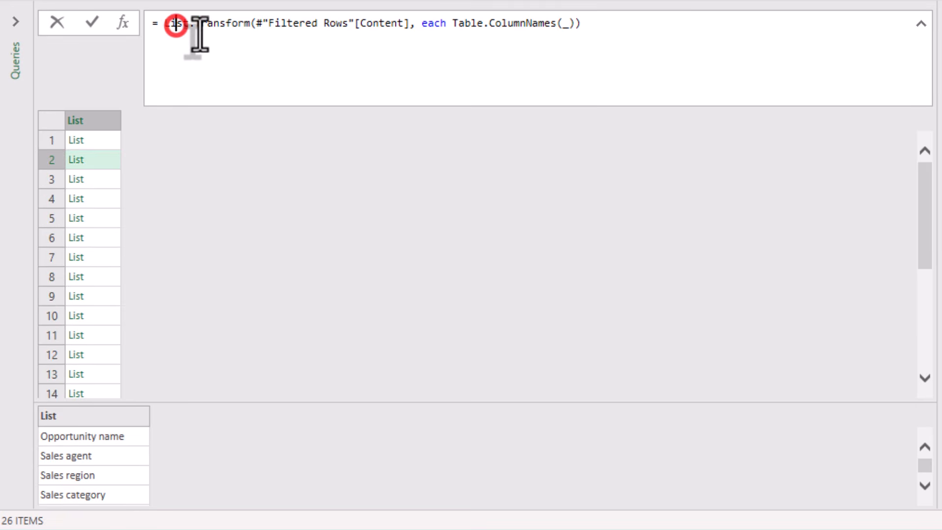
{"action": "type", "text": "List."}
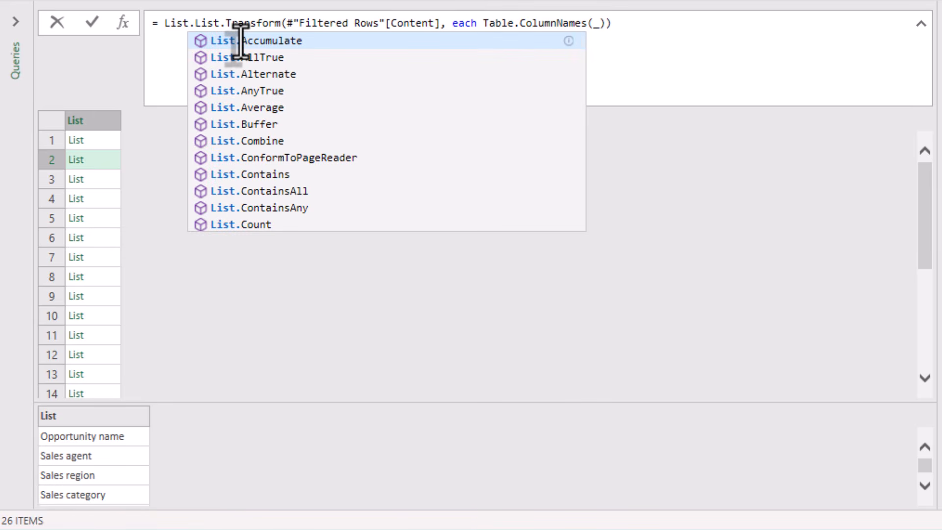
{"action": "type", "text": "Union("}
{"action": "key", "text": "End"}
{"action": "type", "text": ")"}
{"action": "key", "text": "Return"}
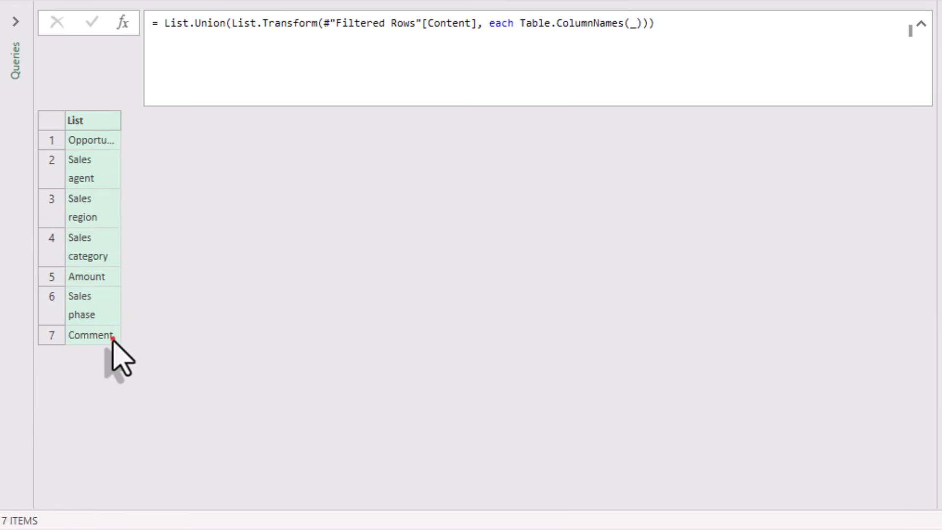
- Cut the complete List.Union expression from the Custom1 formula and delete the Custom1 step
{"action": "left_click", "coordinate": [116, 336]}
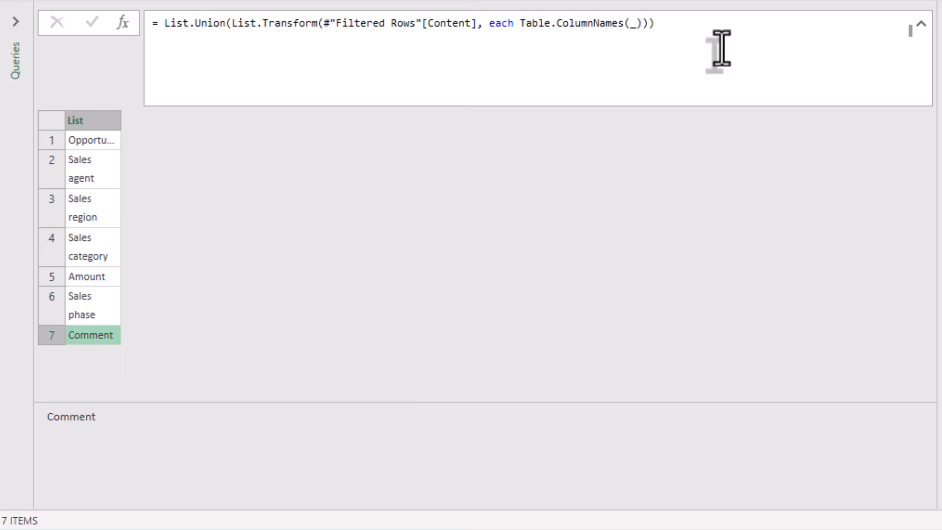
{"action": "left_click_drag", "start_coordinate": [716, 35], "coordinate": [164, 27]}
{"action": "key", "text": "ctrl+c"}
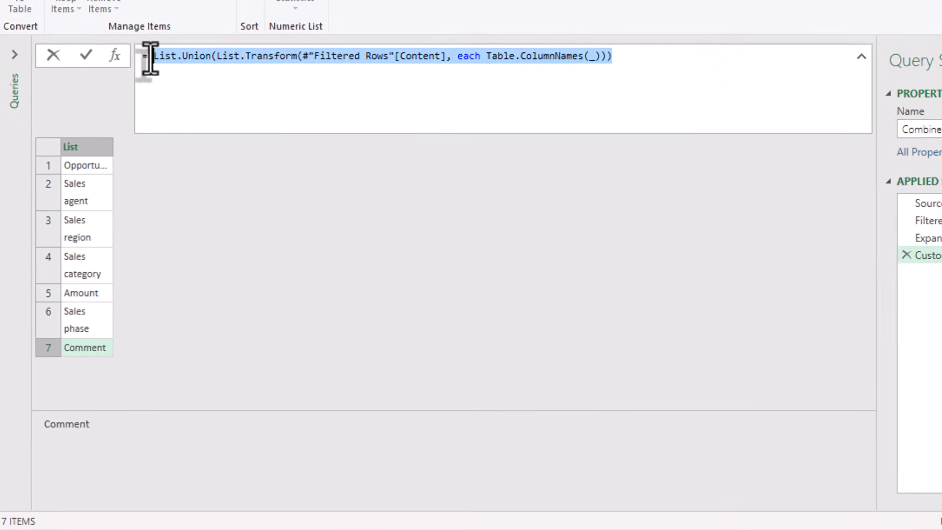
{"action": "right_click", "coordinate": [183, 24]}
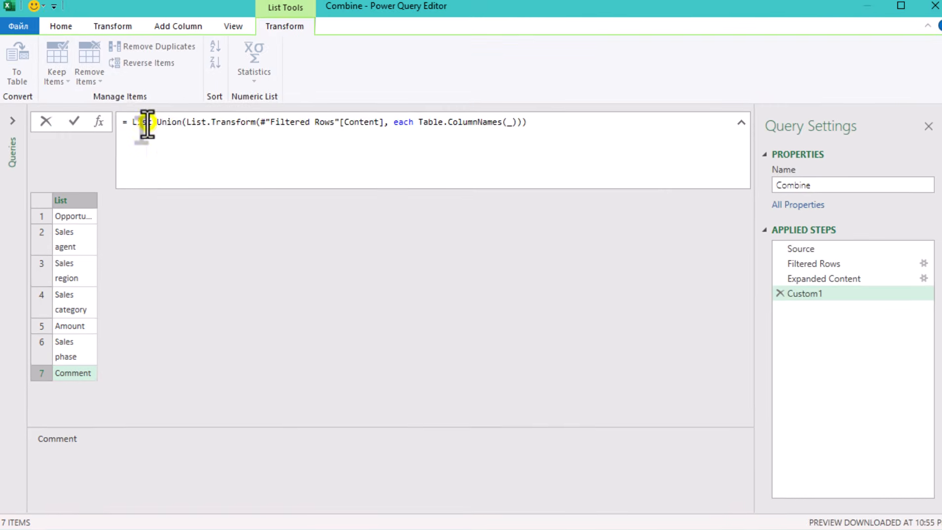
{"action": "left_click", "coordinate": [177, 138]}
{"action": "left_click", "coordinate": [352, 283]}
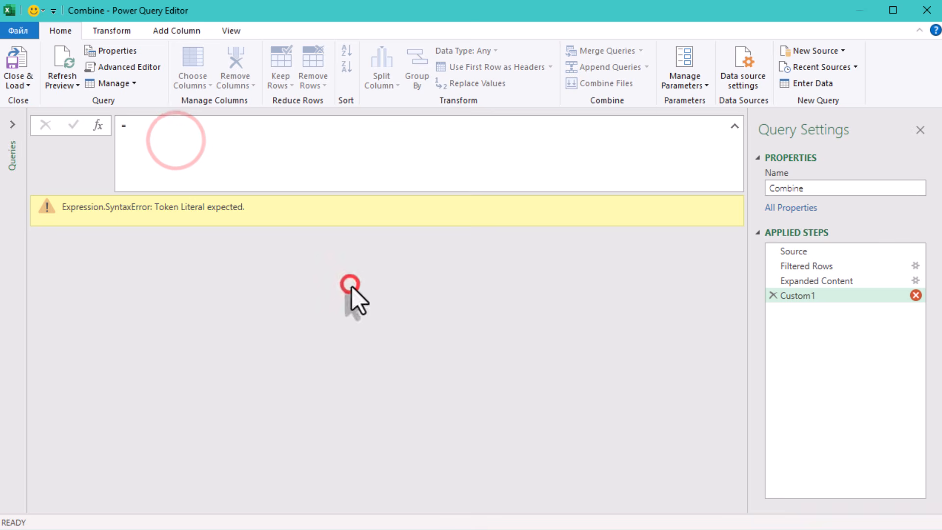
{"action": "left_click", "coordinate": [777, 296]}
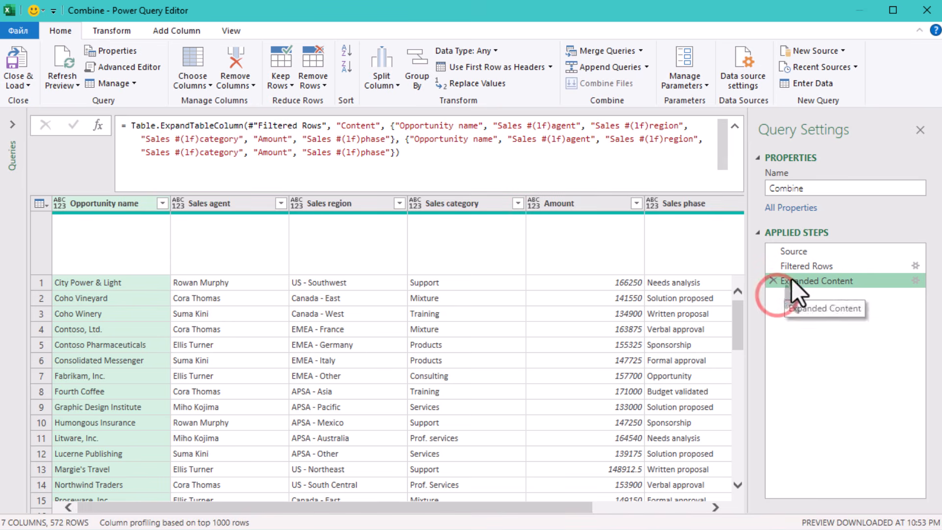
- Replace both hard-coded column lists in the Expanded Content formula with the cut List.Union expression and load the query to the sheet
{"action": "left_click", "coordinate": [388, 125]}
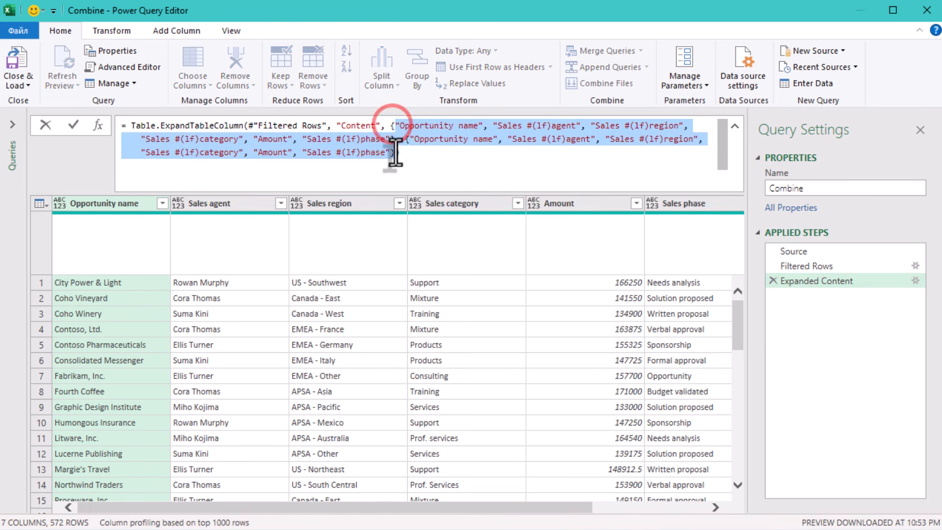
{"action": "right_click", "coordinate": [385, 150]}
{"action": "left_click", "coordinate": [411, 200]}
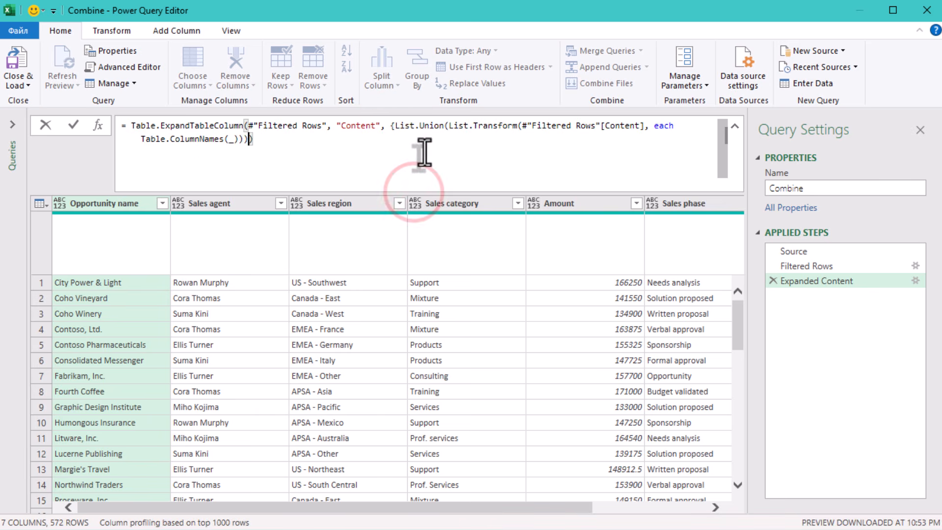
{"action": "key", "text": "Delete"}
{"action": "left_click", "coordinate": [515, 246]}
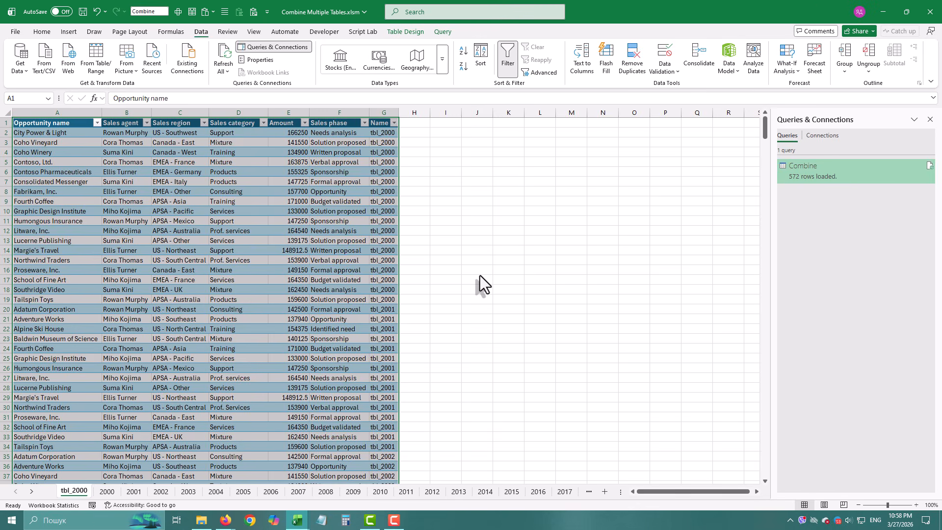
- Examine the filter values of the Comment column in the loaded table without changing the filter
{"action": "left_click", "coordinate": [519, 199]}
{"action": "left_click", "coordinate": [567, 123]}
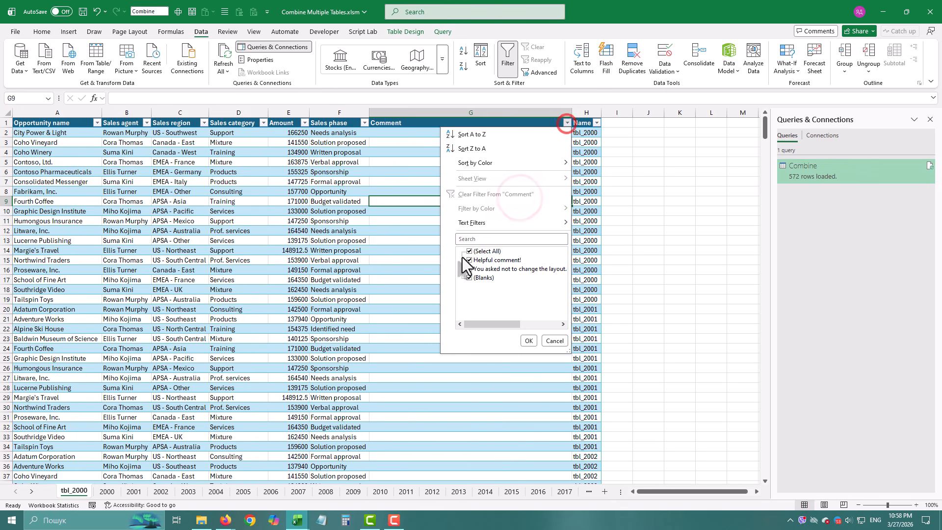
{"action": "left_click", "coordinate": [528, 340]}
{"action": "left_click", "coordinate": [622, 279]}
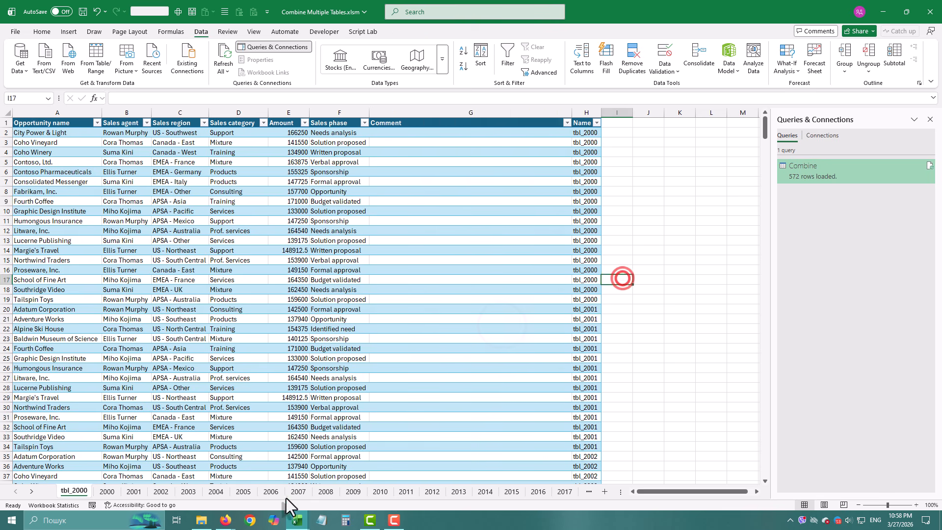
- Add an Info column to the table on sheet 2007, enter "Very important" in G6, and autofit the column
{"action": "left_click", "coordinate": [299, 491]}
{"action": "left_click", "coordinate": [602, 132]}
{"action": "type", "text": "Info"}
{"action": "key", "text": "Return"}
{"action": "type", "text": "Ve"}
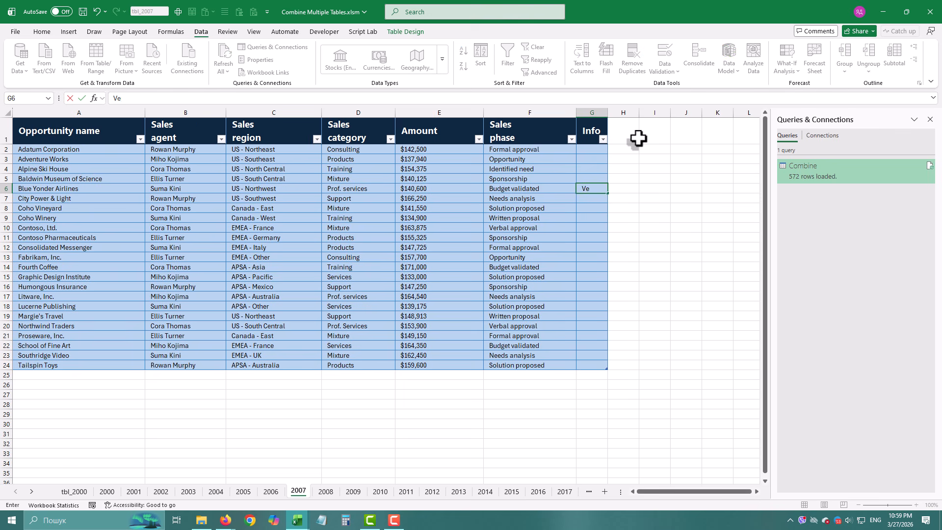
{"action": "type", "text": "ry important"}
{"action": "key", "text": "Return"}
{"action": "double_click", "coordinate": [608, 112]}
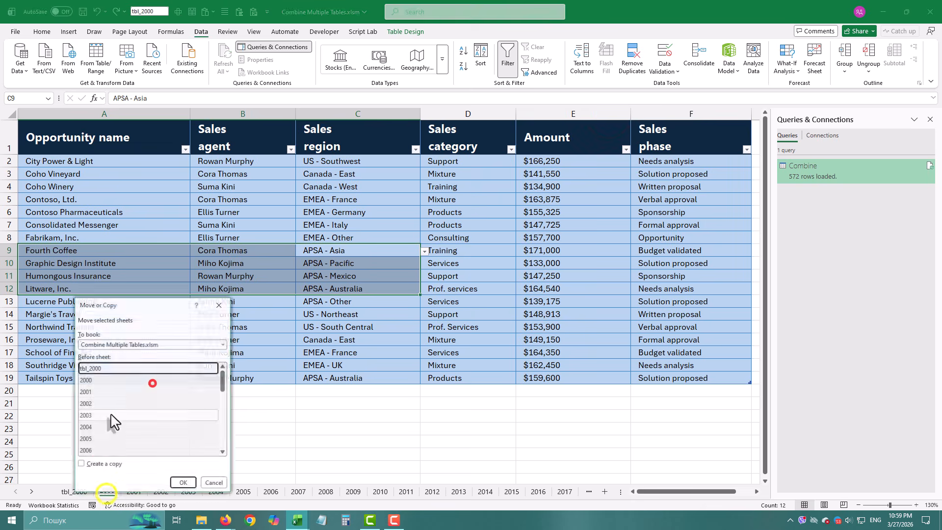
- Copy sheet 2000 in front of tbl_2000 as sheet 1999 and name its table tbl_1999
{"action": "left_click", "coordinate": [180, 481]}
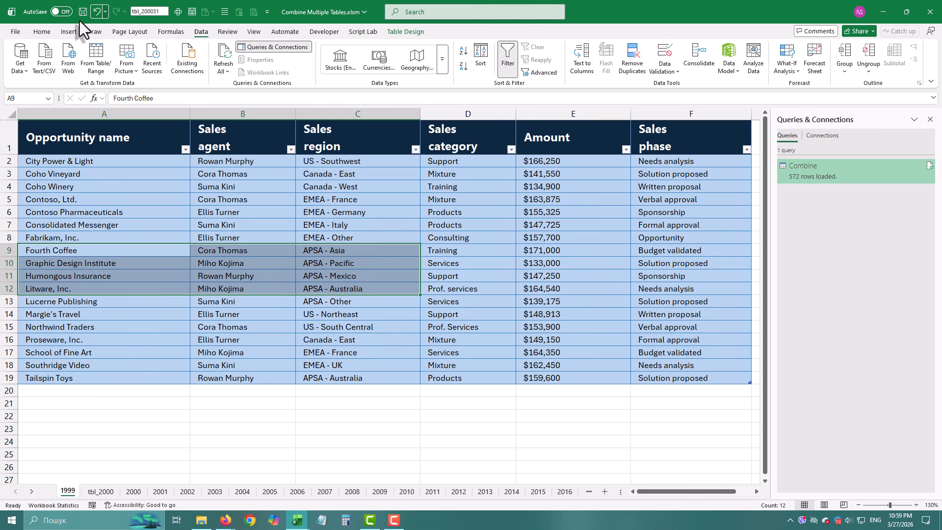
{"action": "type", "text": "tbl_1999"}
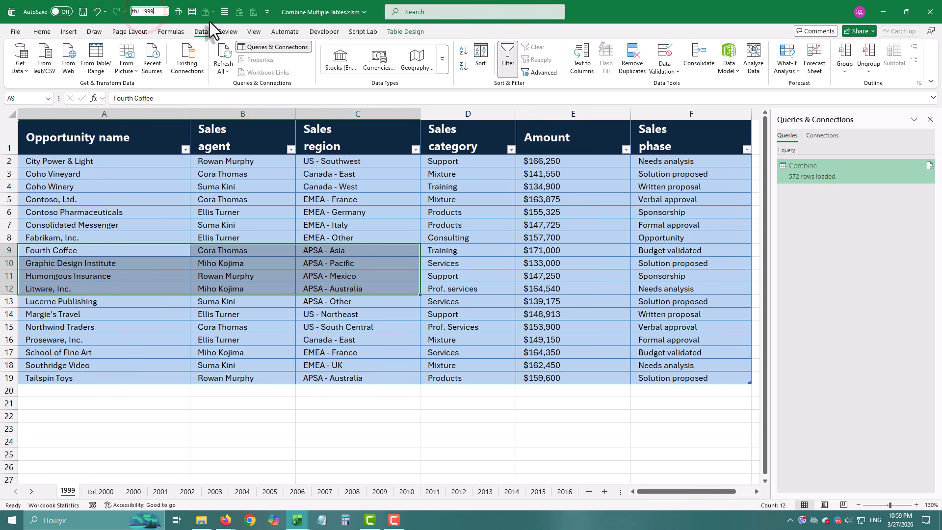
{"action": "left_click", "coordinate": [142, 288]}
- Move the tbl_2000 sheet in front of sheet 1999 and rename it Combine
{"action": "left_click_drag", "start_coordinate": [101, 492], "coordinate": [64, 492]}
{"action": "double_click", "coordinate": [63, 491]}
{"action": "type", "text": "Combine"}
{"action": "key", "text": "Return"}
- Refresh the Combine query to include the tbl_1999 table and the Info column
{"action": "left_click", "coordinate": [929, 167]}
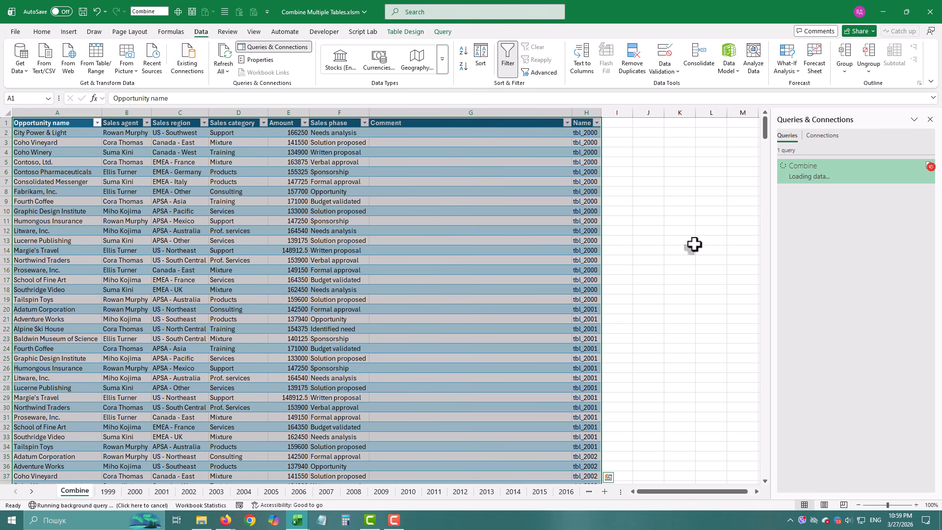
{"action": "left_click", "coordinate": [558, 162]}
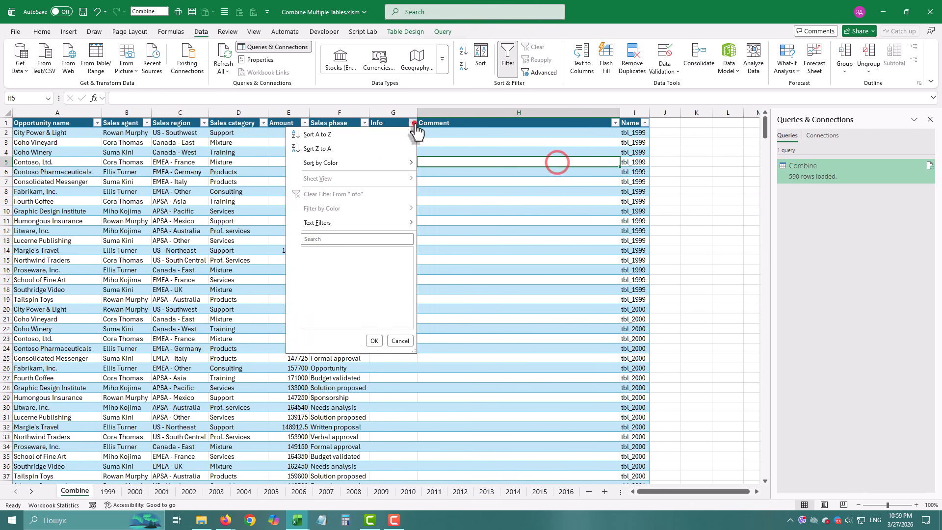